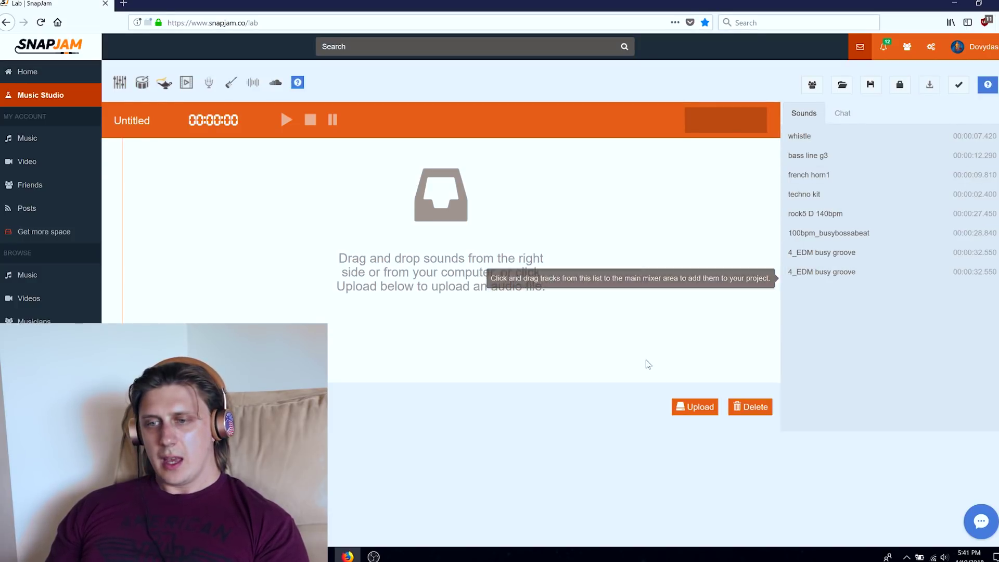
Open the drum machine and load the Demo 1 pattern
click(150, 92)
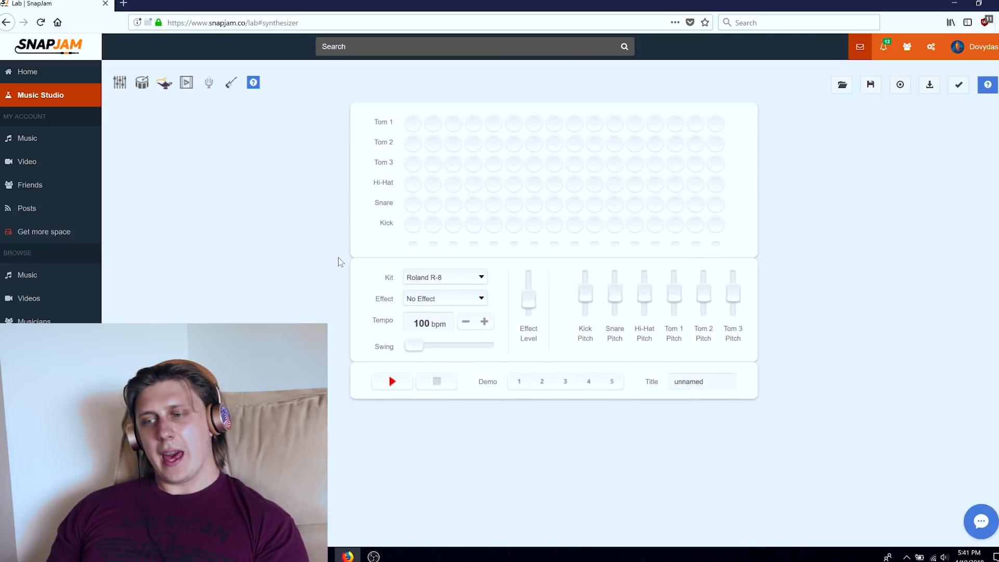
click(436, 282)
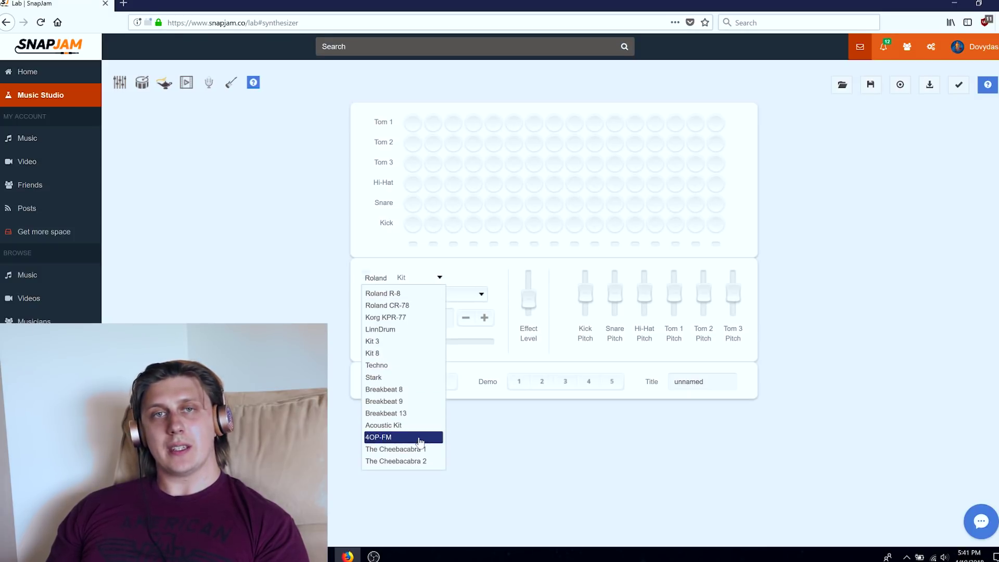
key(Escape)
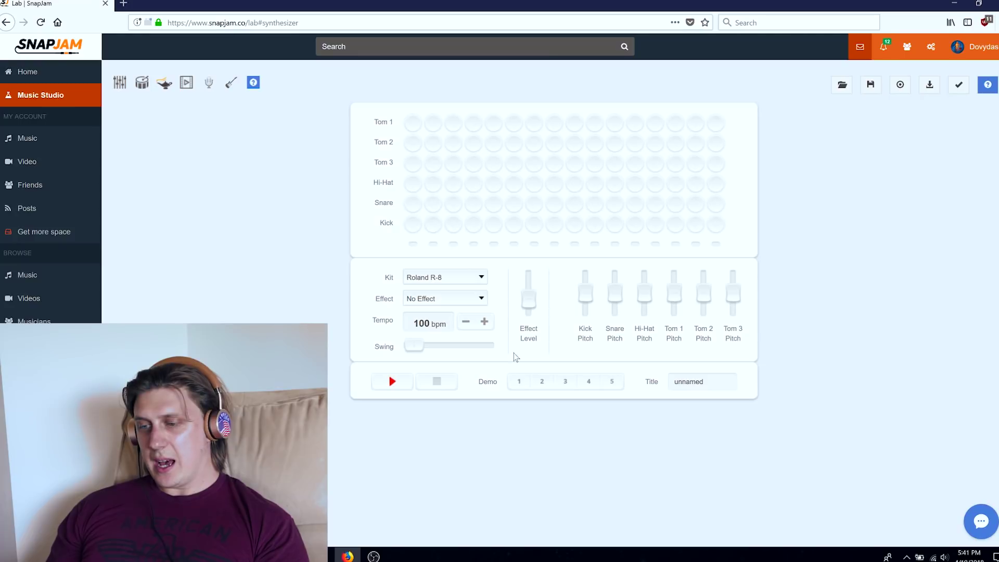
click(519, 383)
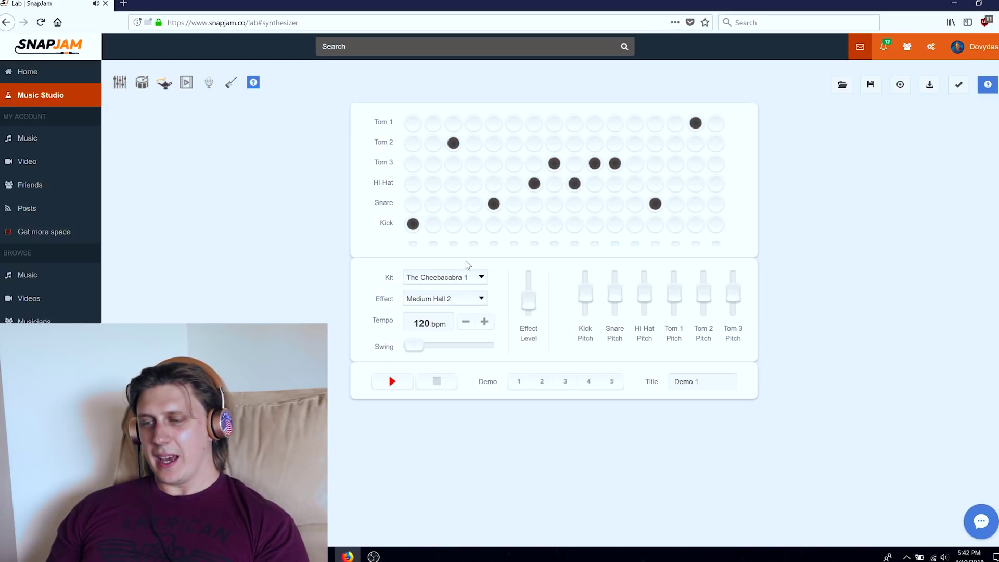
Audition the demo beat after switching the kit to Roland R-8 and then to Roland CR-78
click(479, 280)
click(442, 290)
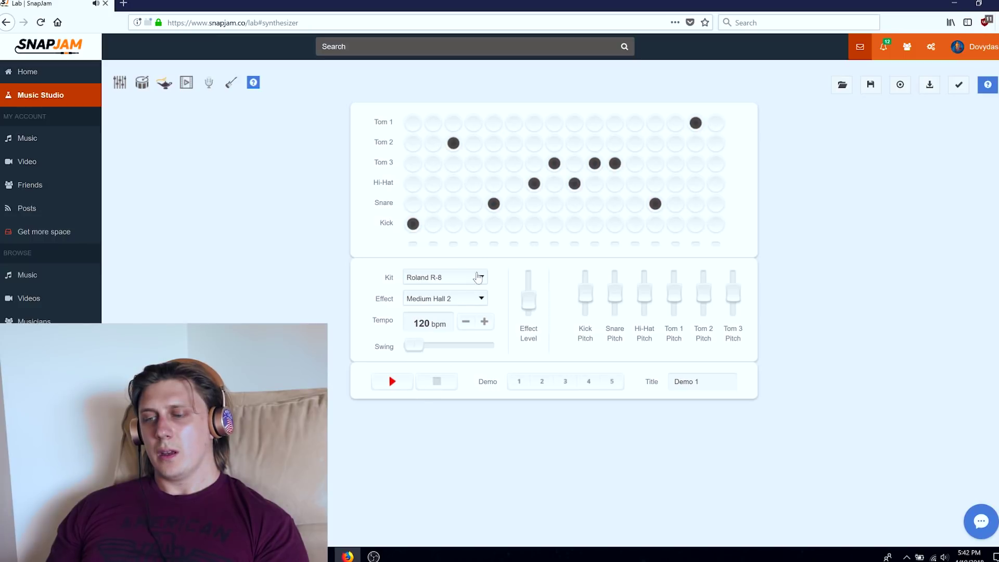
click(478, 278)
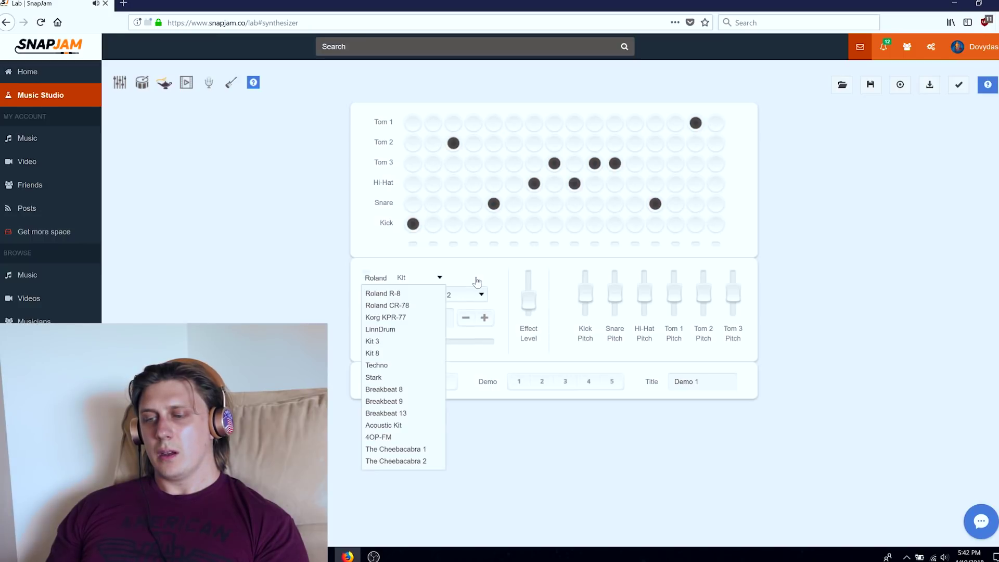
click(401, 306)
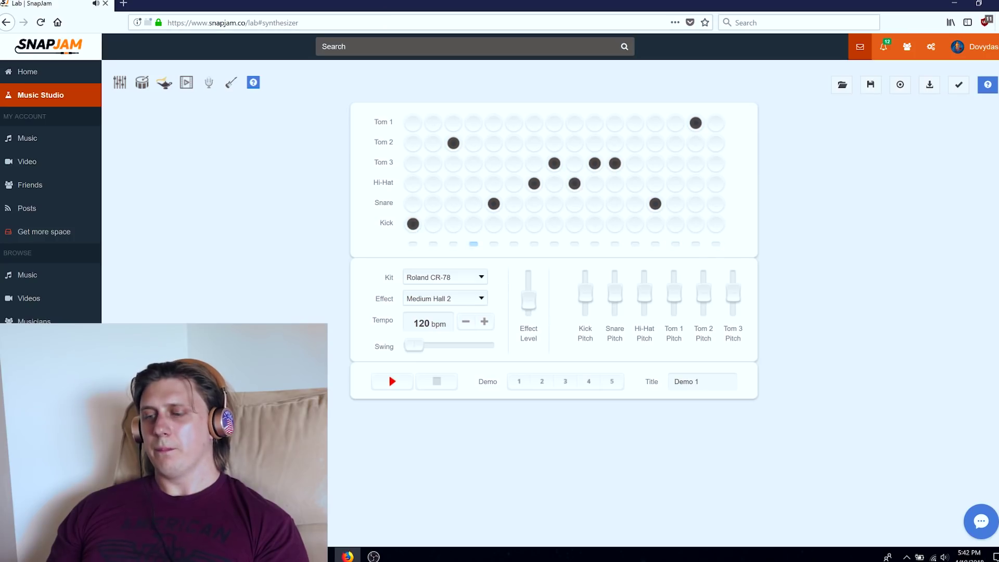
click(438, 387)
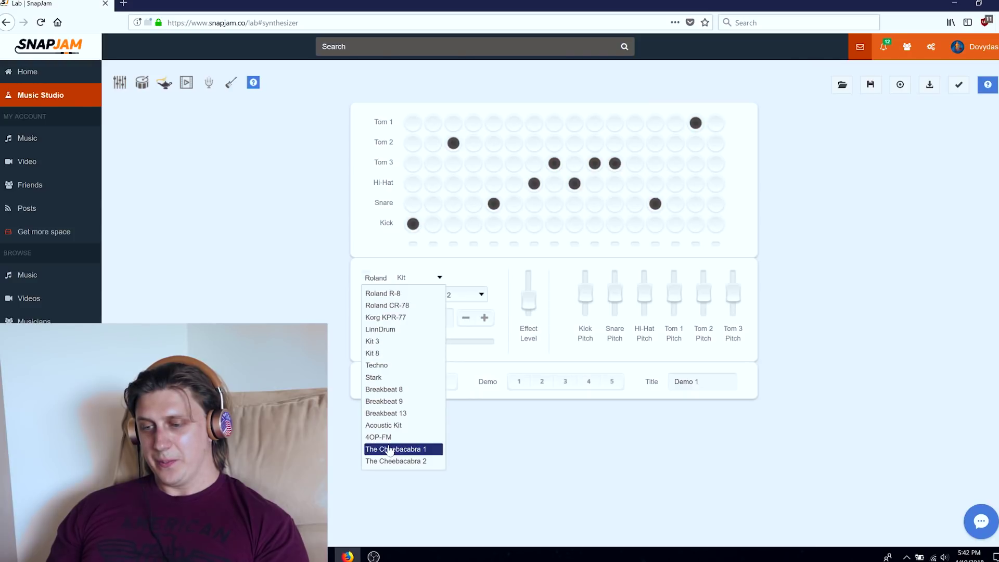
Change the drum kit to Korg KPR-77 and play the beat to hear it
click(382, 319)
click(392, 381)
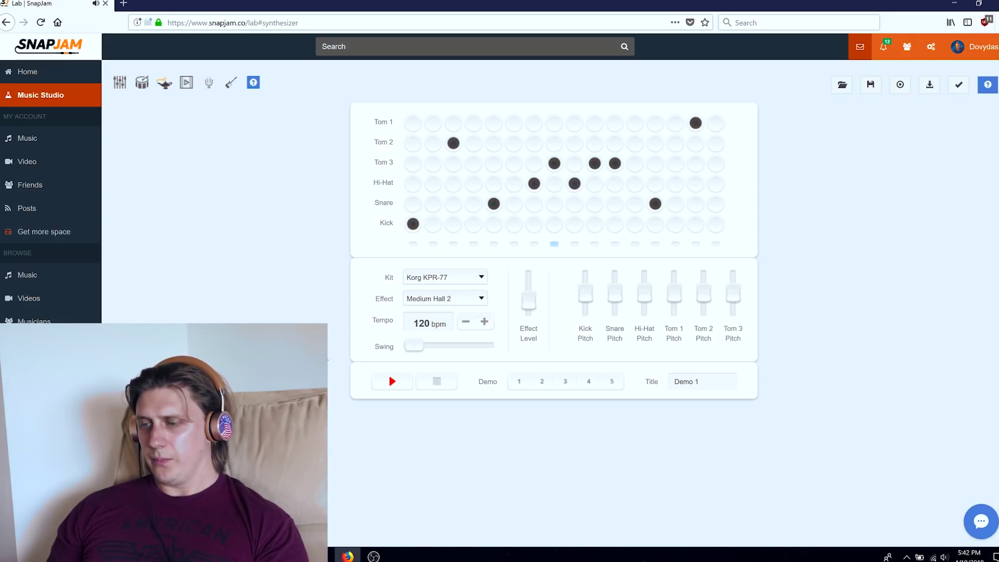
click(435, 384)
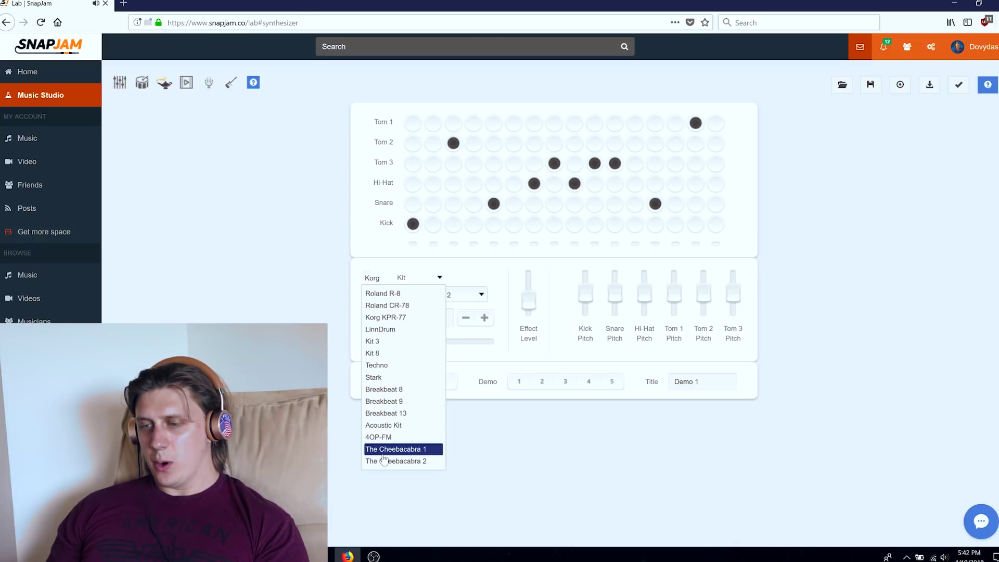
click(295, 290)
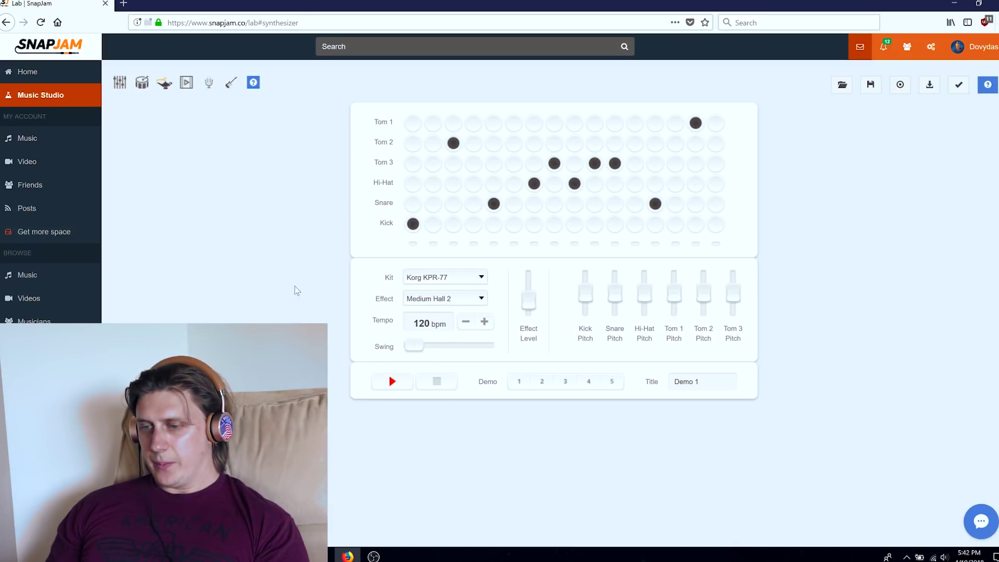
Set the effect to No Effect and play the beat without it
click(417, 302)
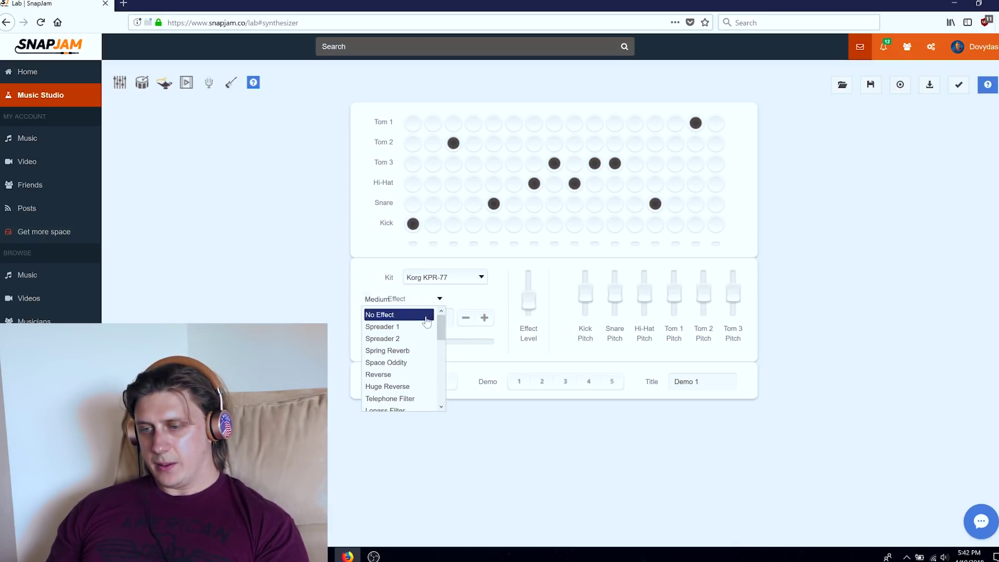
click(415, 316)
click(393, 385)
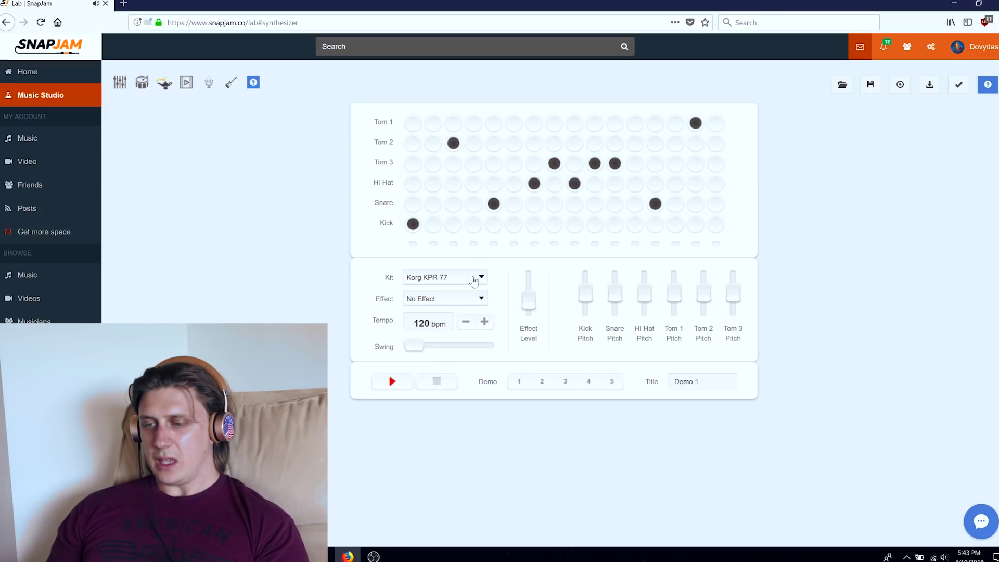
Apply the Spring Reverb effect and compare its maximum and minimum effect levels during playback
click(469, 300)
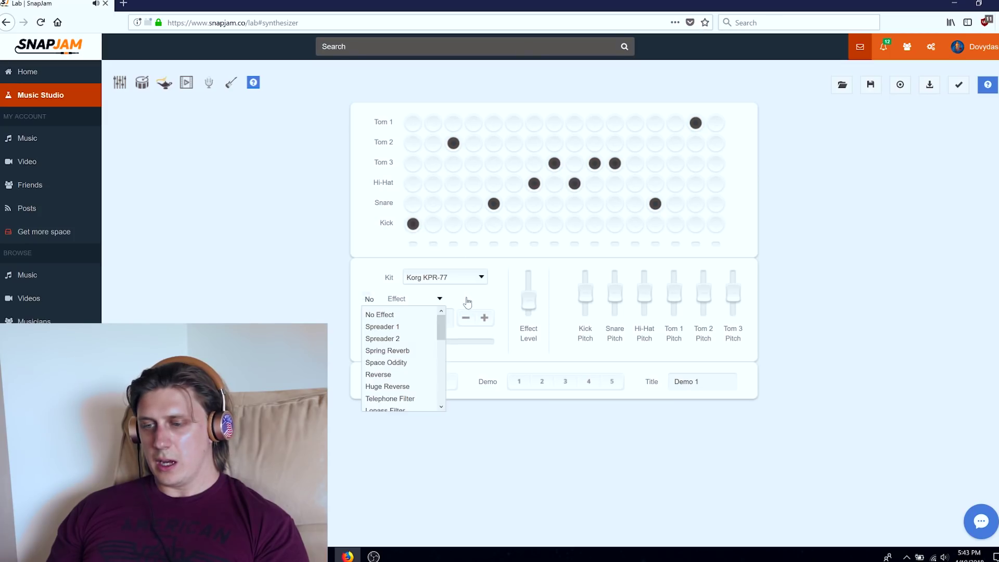
scroll(411, 336, down, 1)
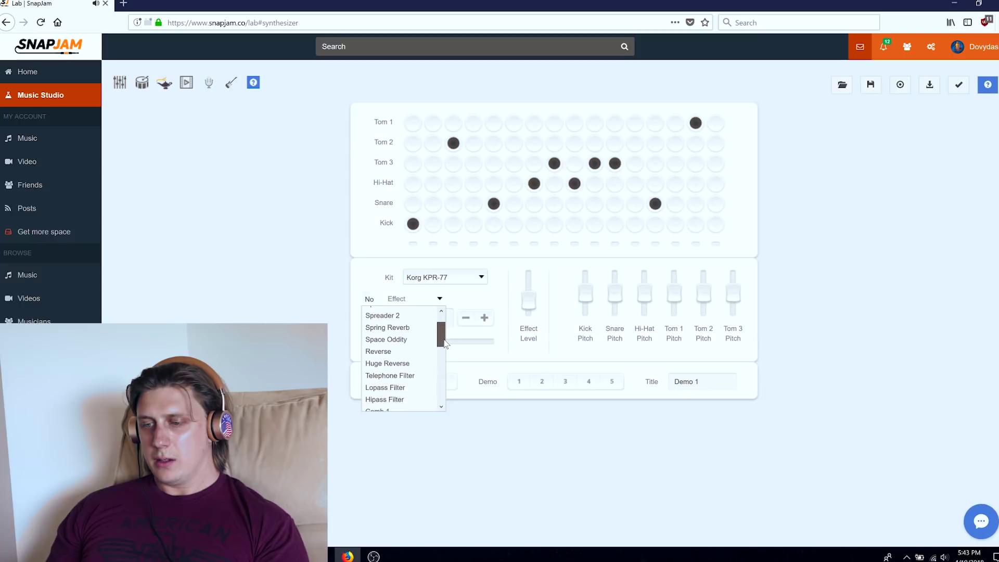
click(395, 327)
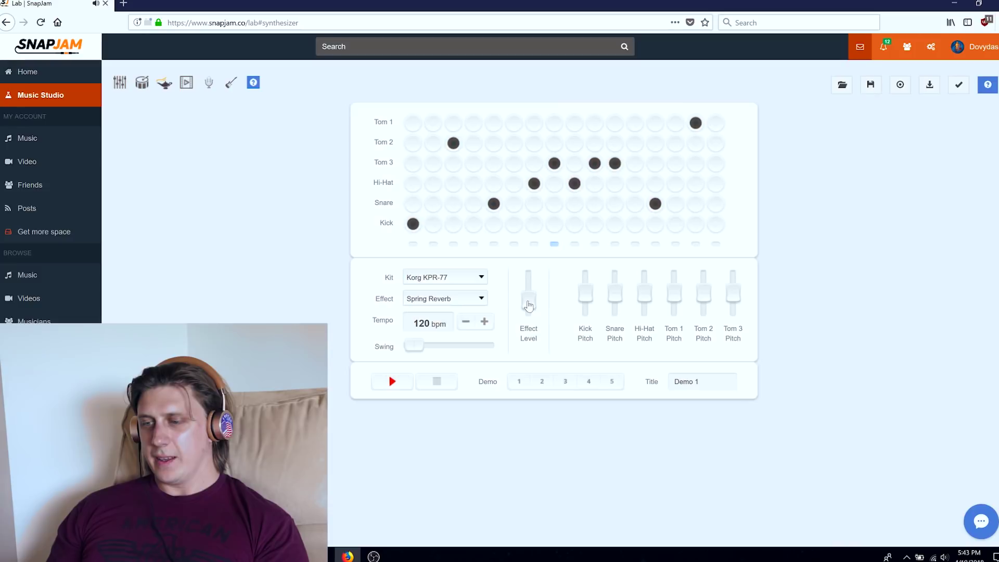
drag(528, 305, 527, 264)
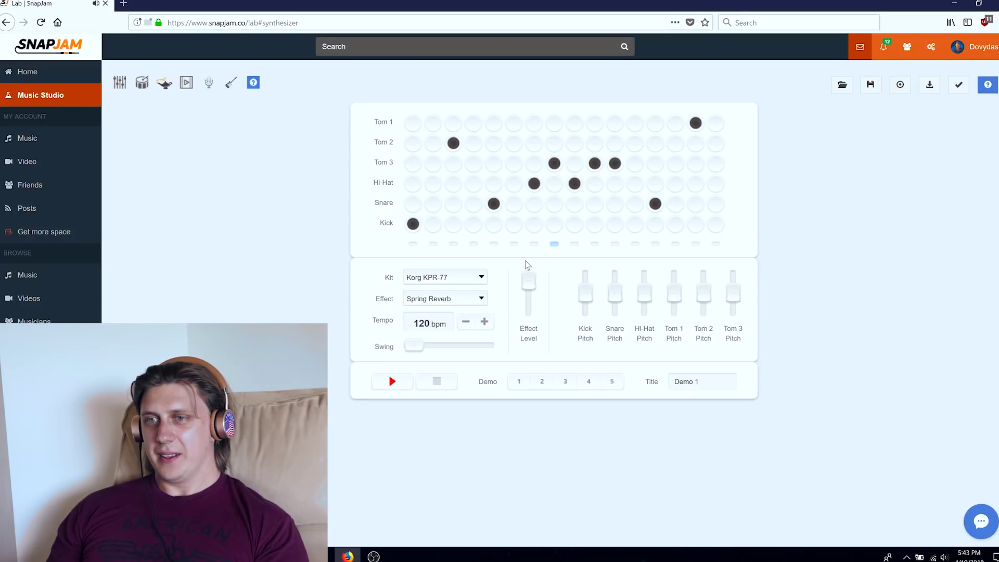
drag(528, 281, 530, 342)
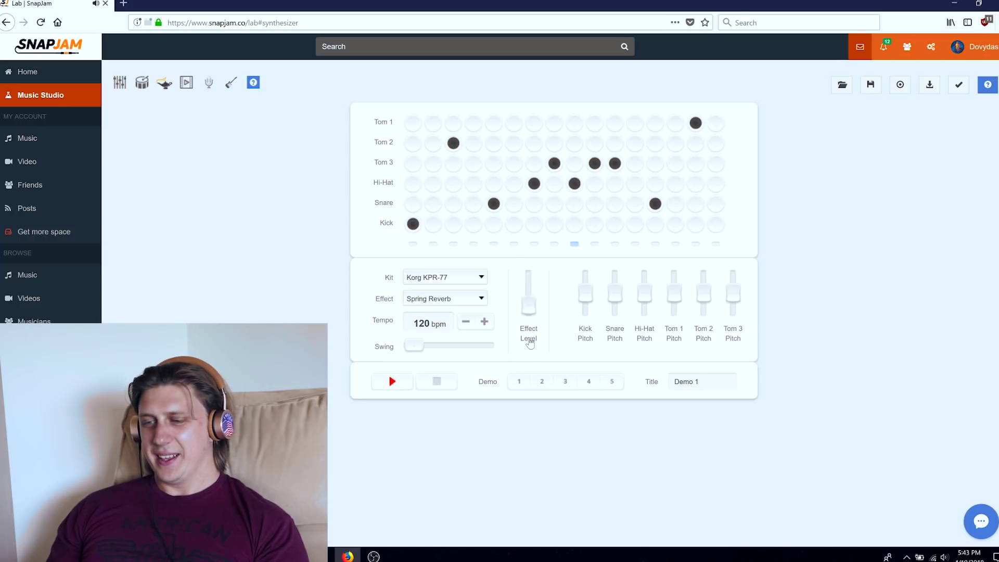
click(429, 383)
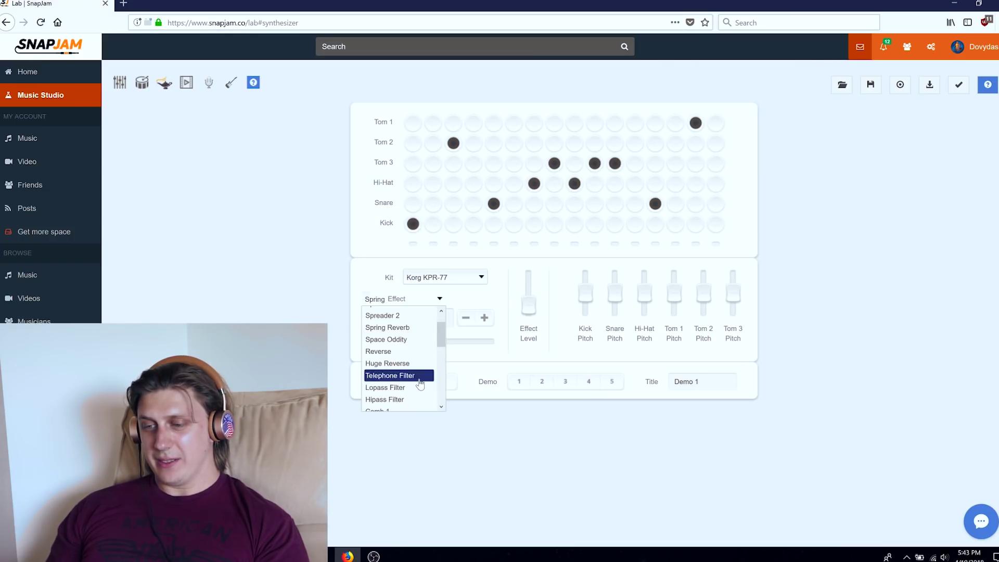
Switch the effect to Telephone Filter and play the beat with the effect level at maximum
click(416, 376)
click(394, 382)
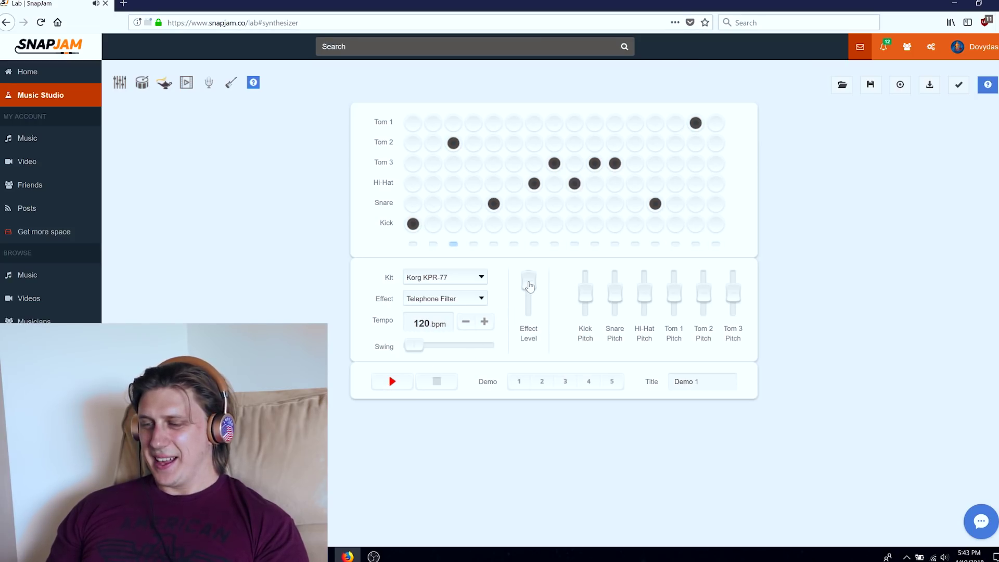
mouse_move(529, 286)
mouse_down()
mouse_move(529, 332)
mouse_move(529, 281)
mouse_up()
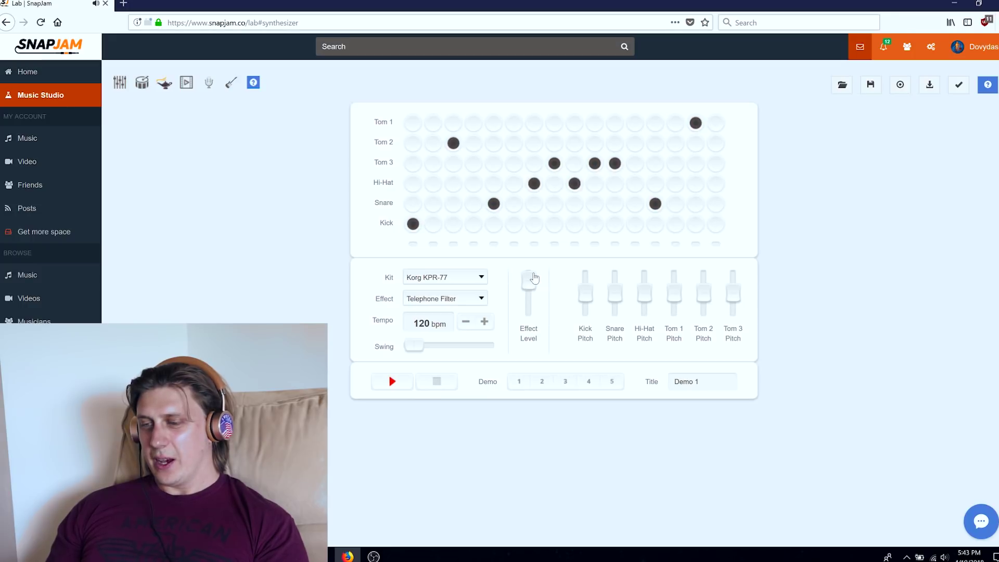
Set the kit to Roland CR-78 with Spring Reverb, lower the effect level to near minimum, and audition the beat
click(476, 277)
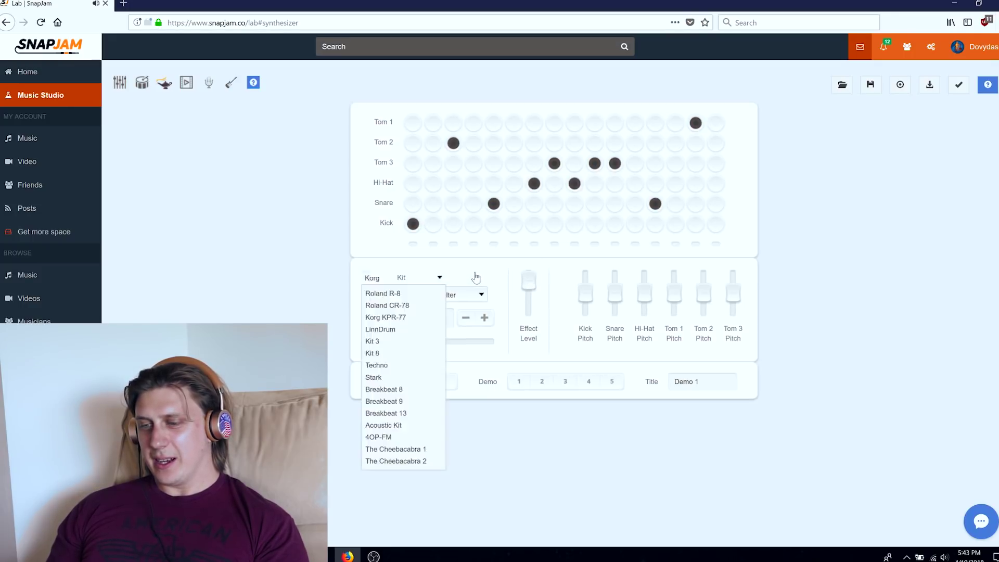
click(397, 307)
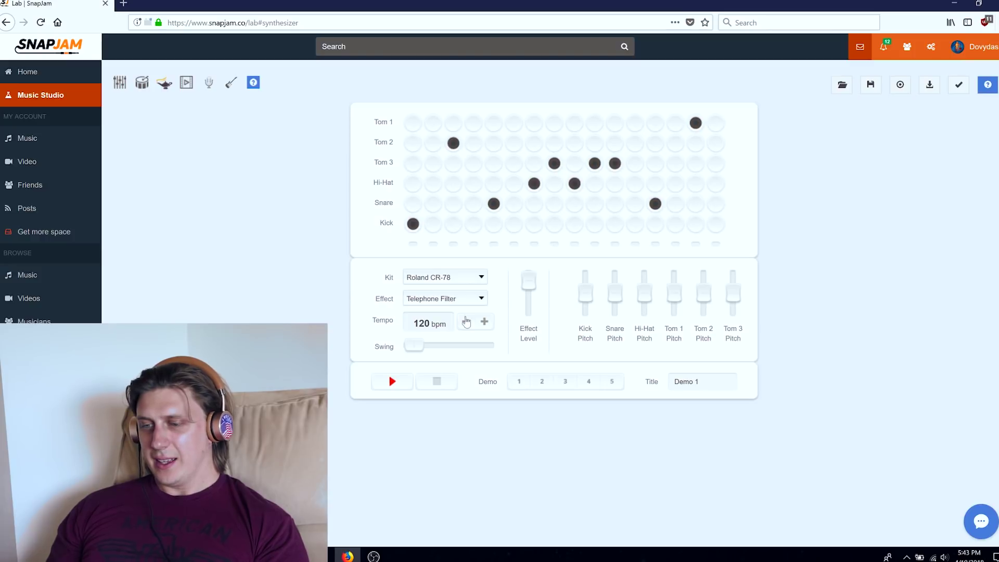
click(447, 293)
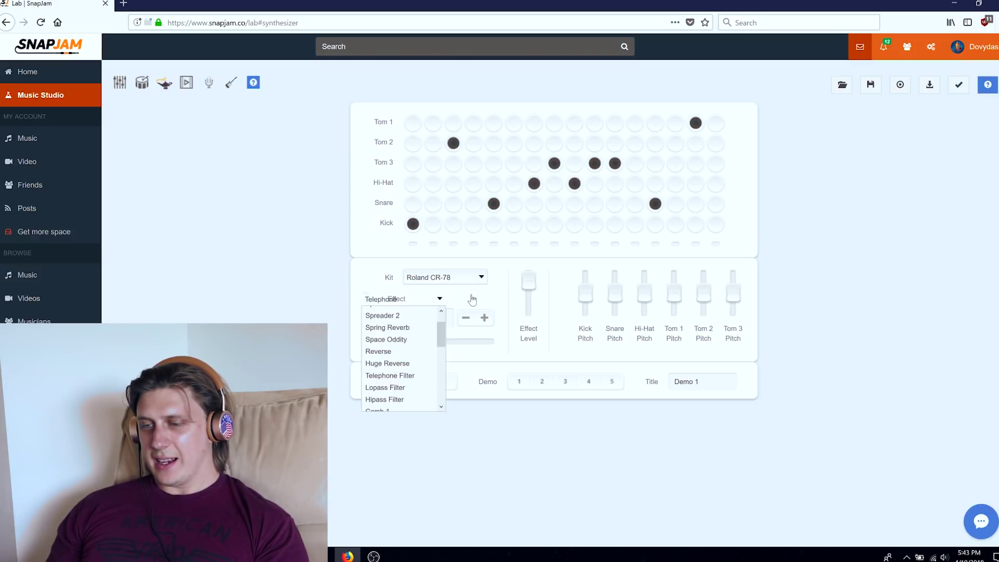
click(416, 327)
mouse_move(531, 288)
mouse_down()
mouse_move(526, 318)
mouse_move(531, 307)
mouse_up()
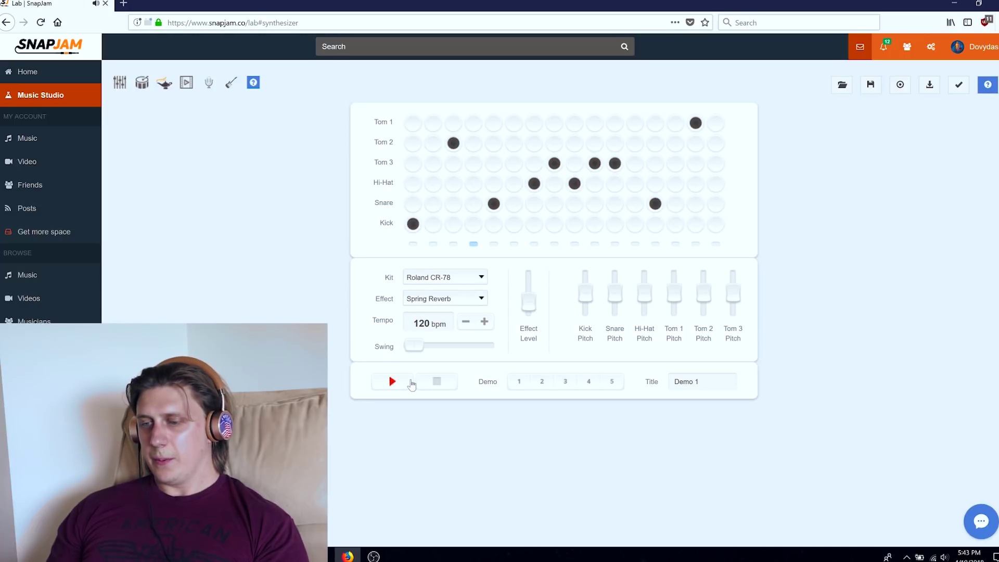
click(436, 384)
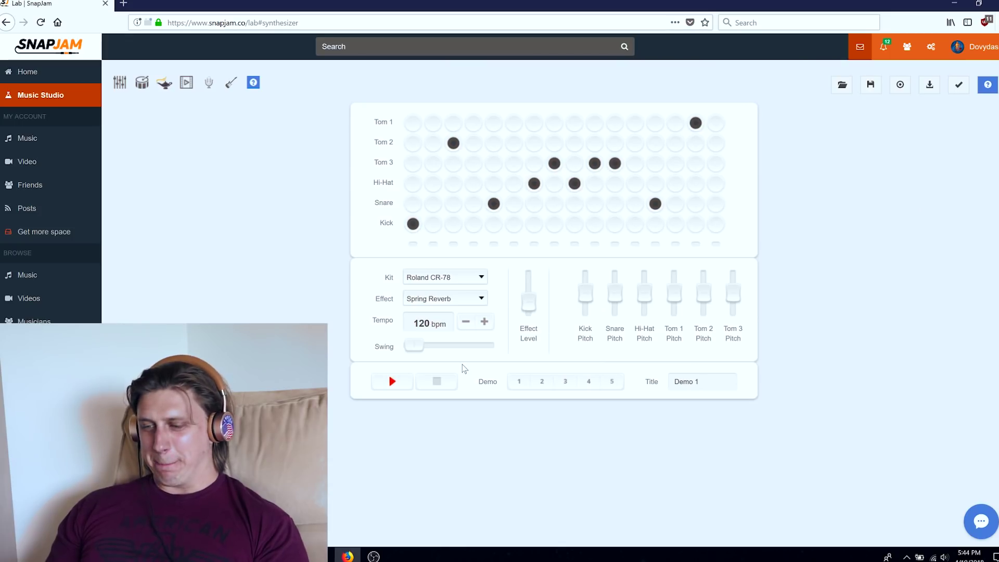
Adjust the drum pitches during playback: snare and Tom 2 to maximum, kick and Tom 1 lower, Tom 3 slightly higher
click(392, 382)
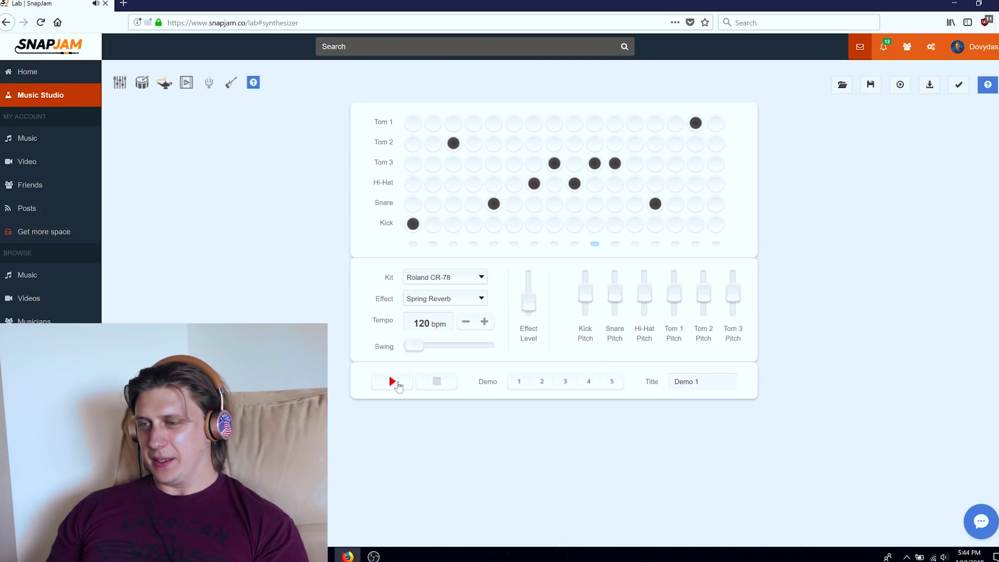
drag(585, 297, 615, 281)
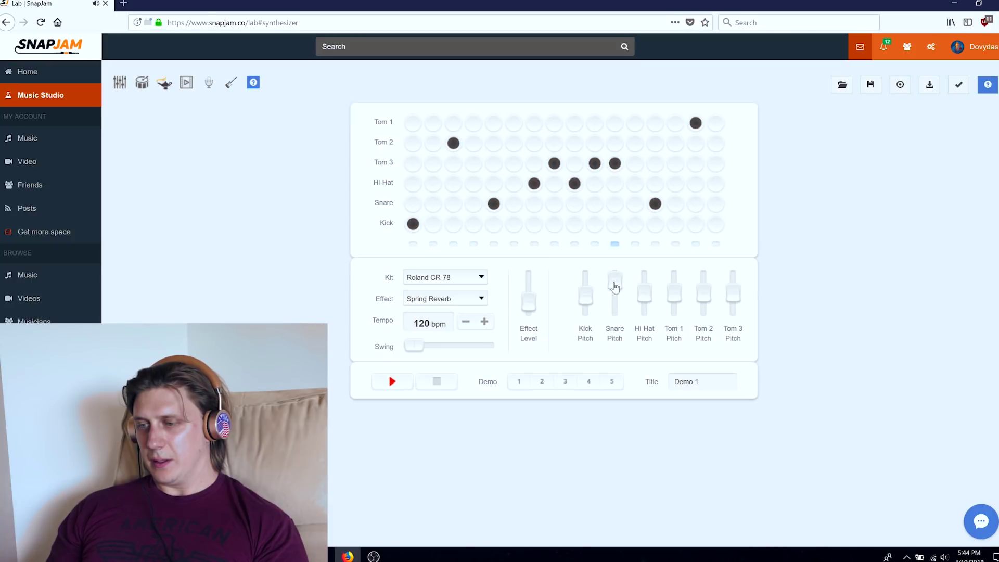
drag(644, 292, 704, 309)
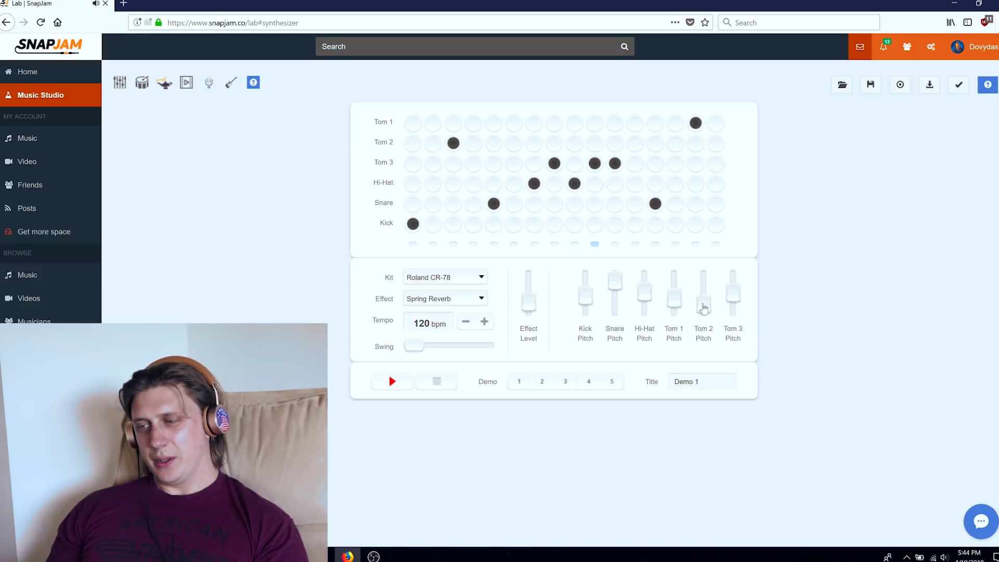
drag(704, 306, 676, 305)
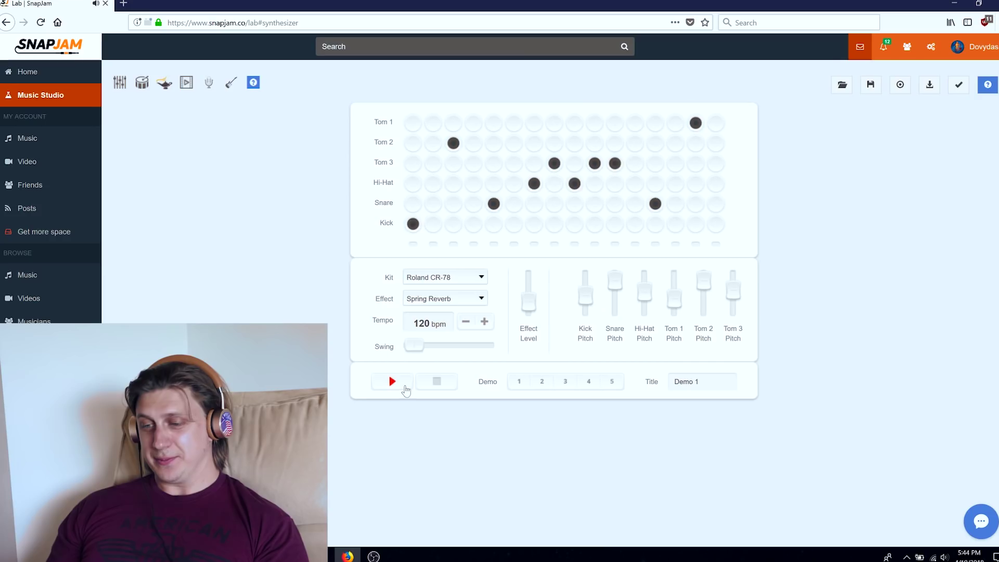
Set the tempo to 100 bpm and the swing to maximum, and play the beat to hear the change
drag(415, 351, 488, 353)
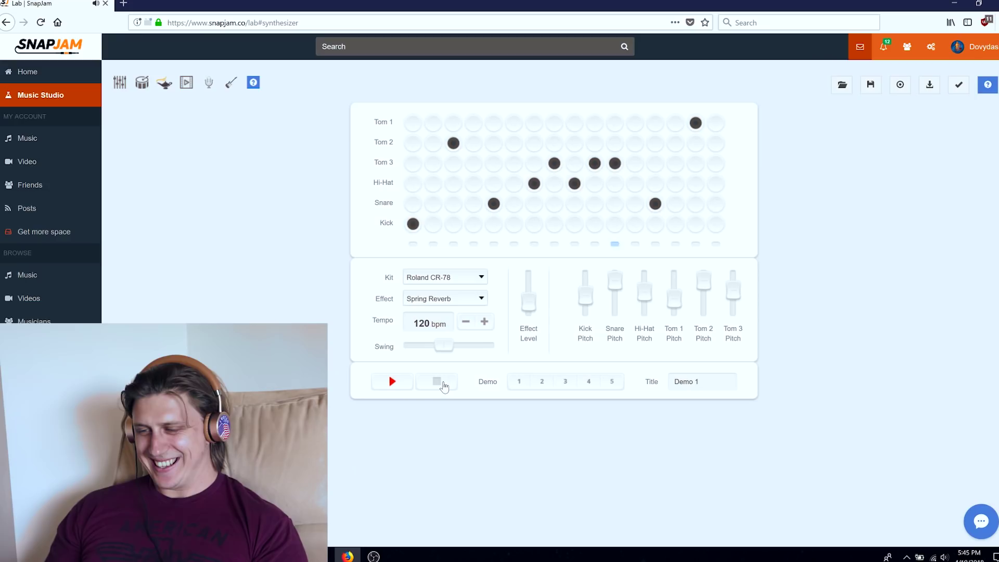
mouse_move(444, 346)
mouse_down()
mouse_move(403, 346)
mouse_move(425, 346)
mouse_up()
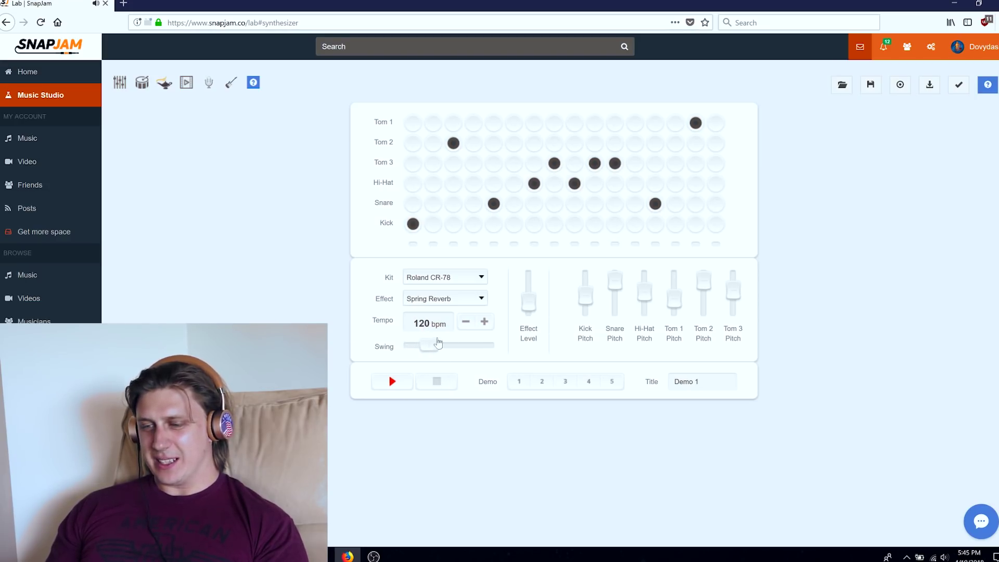
click(466, 322)
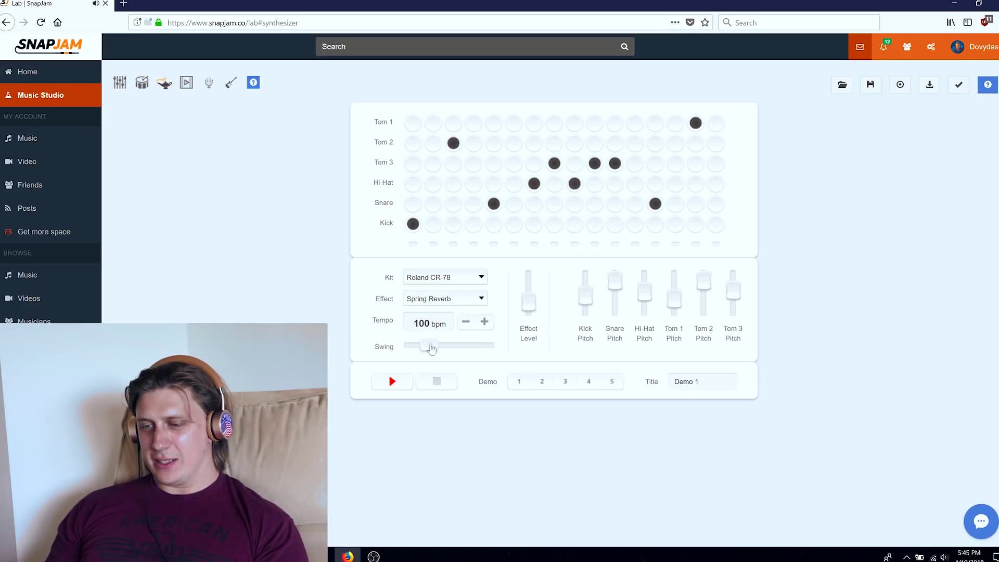
drag(410, 351, 399, 351)
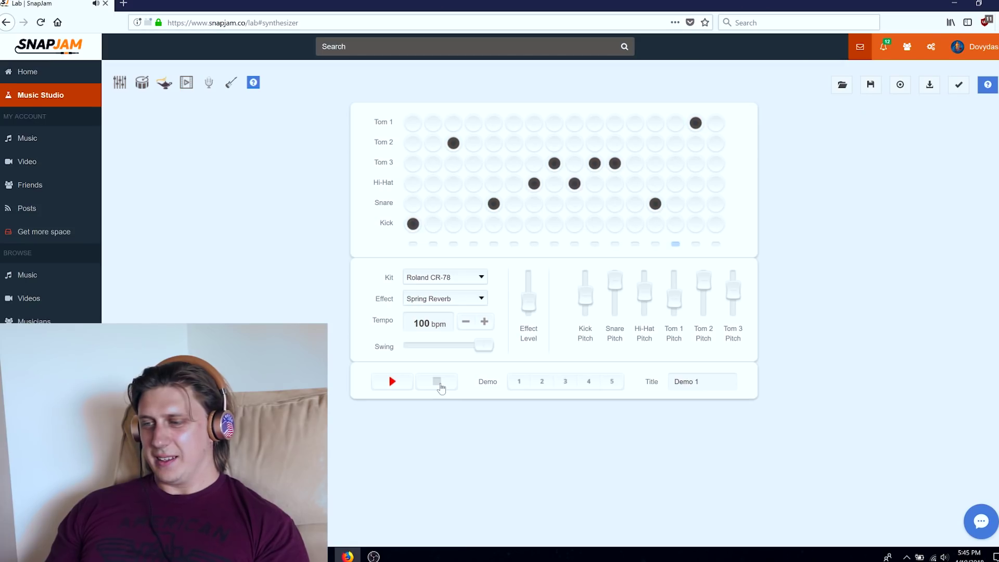
click(440, 385)
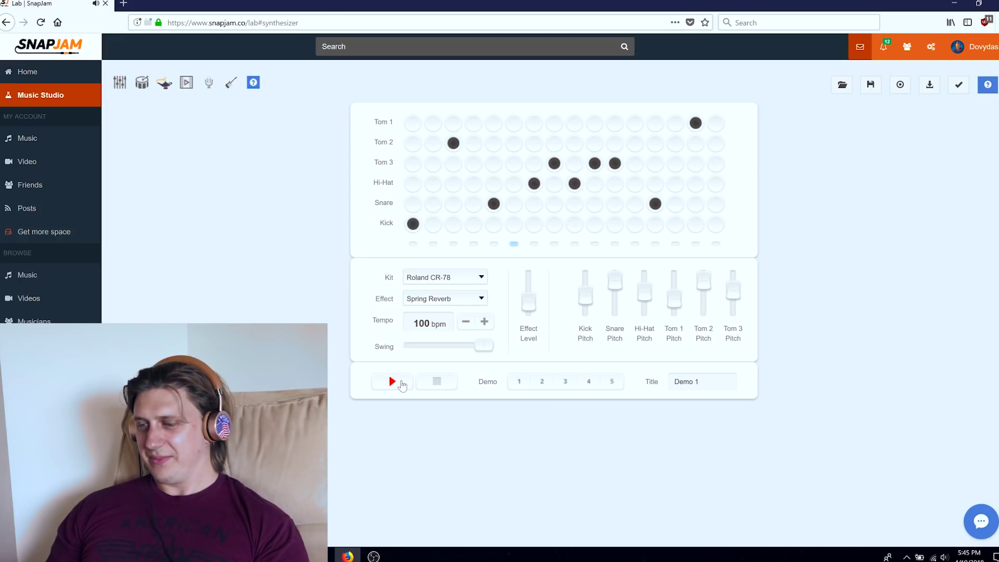
Stop the beat and lower the swing to its minimum
click(437, 388)
drag(469, 350, 388, 356)
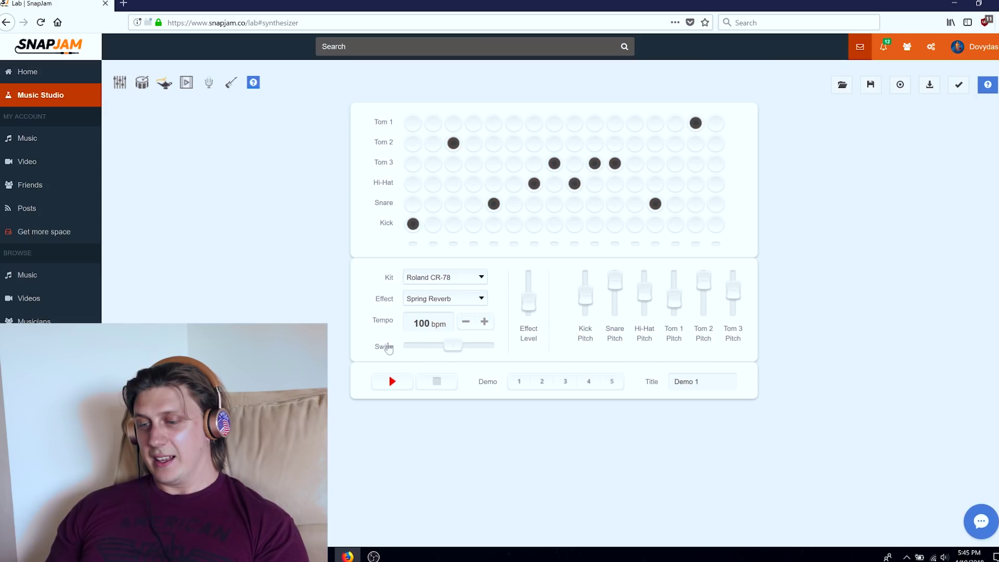
click(406, 346)
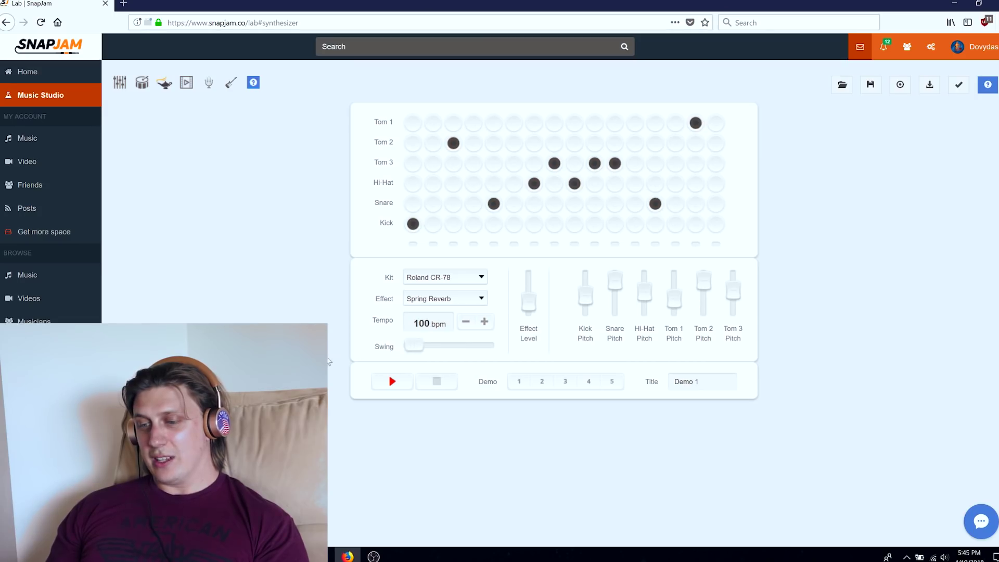
Title the drum beat "killer drums"
click(676, 382)
text(k)
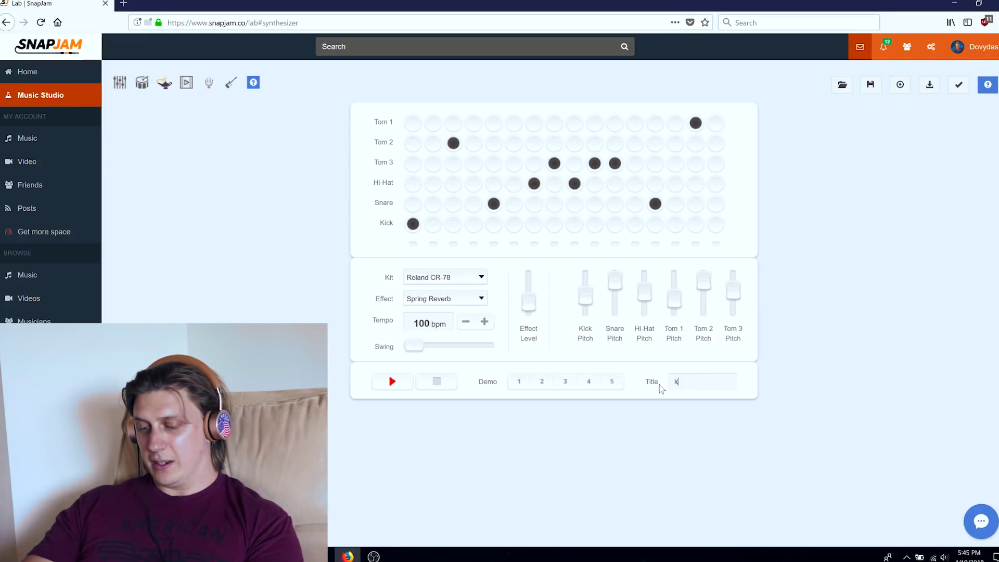
text(iller drums)
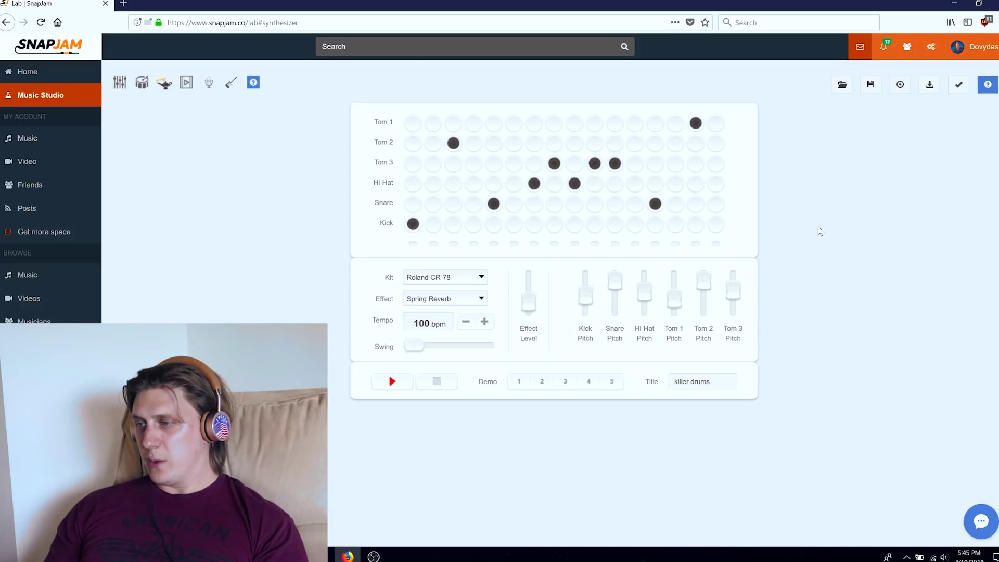
Export the killer drums beat and add it to the mixer
click(900, 85)
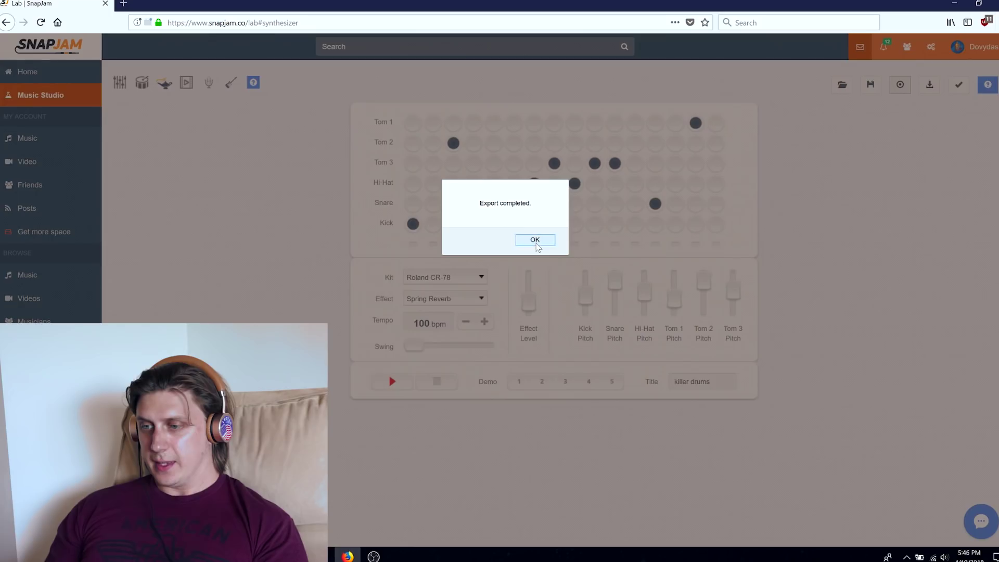
click(535, 240)
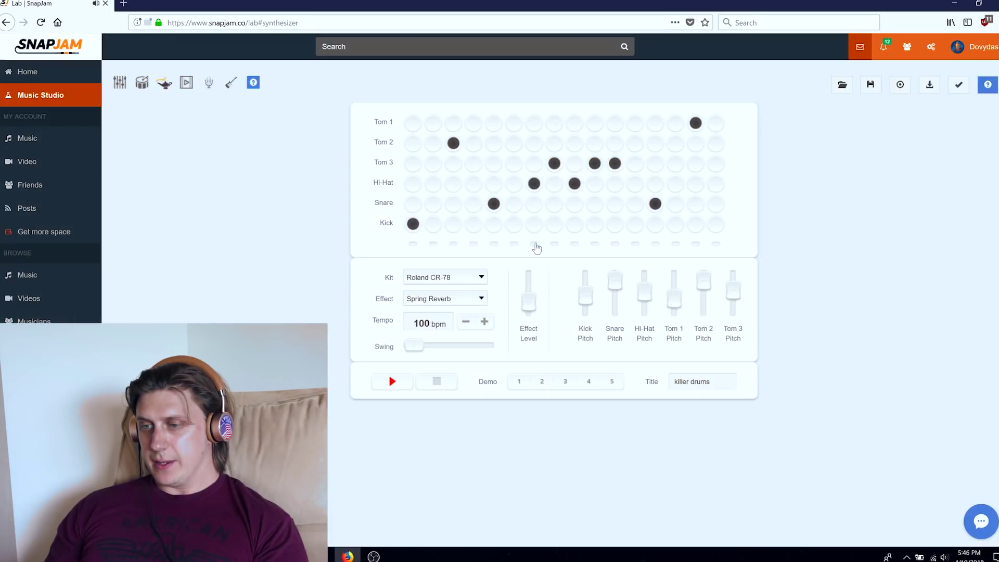
click(959, 88)
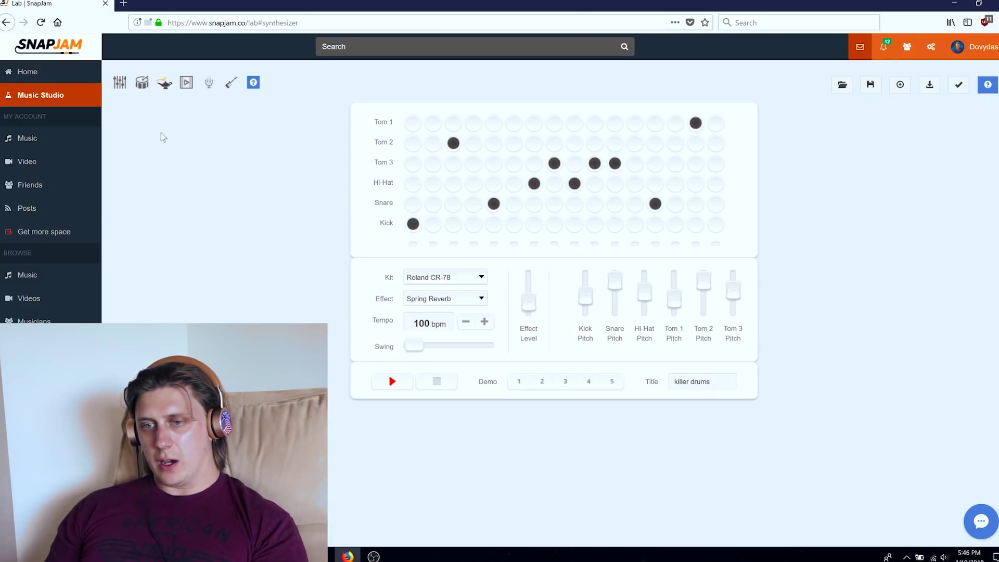
Open the mixer, extend the killer drums clip so that it loops several times, and play it back
click(116, 83)
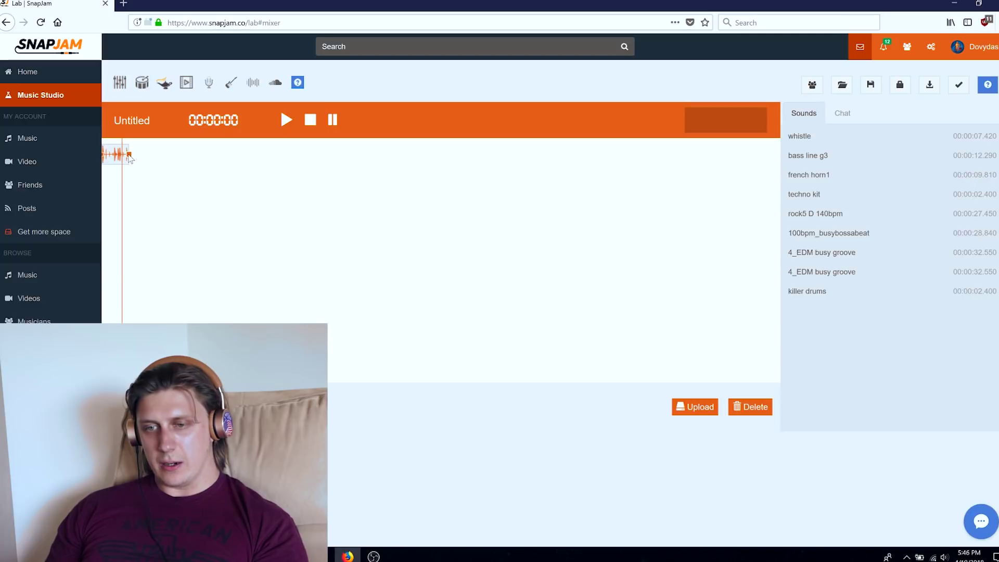
drag(130, 156, 342, 154)
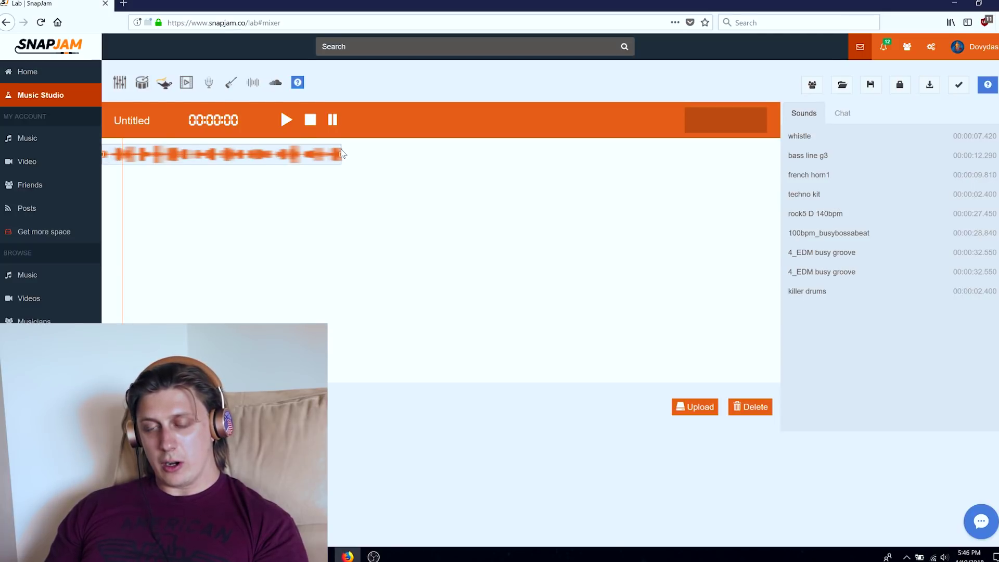
click(279, 125)
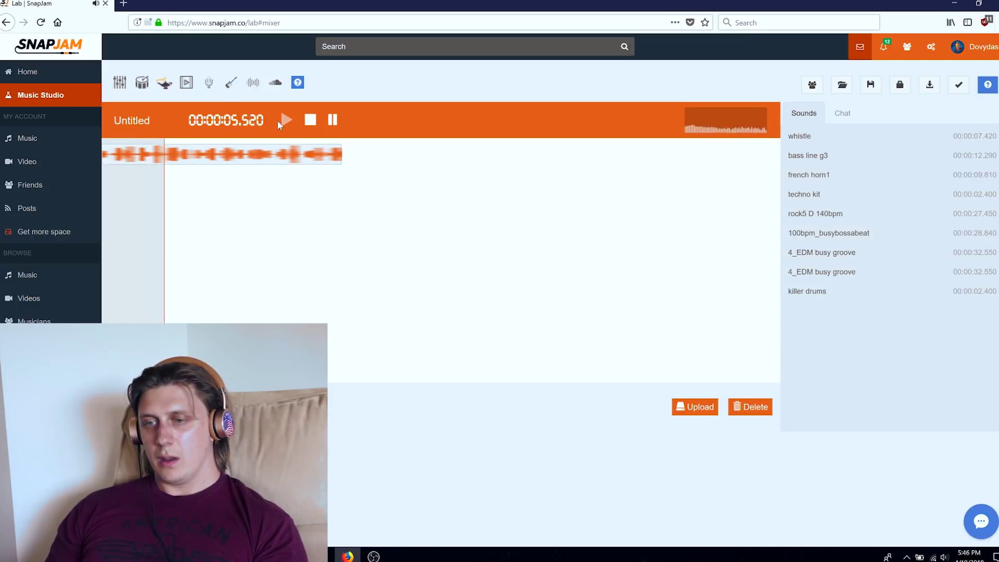
click(310, 122)
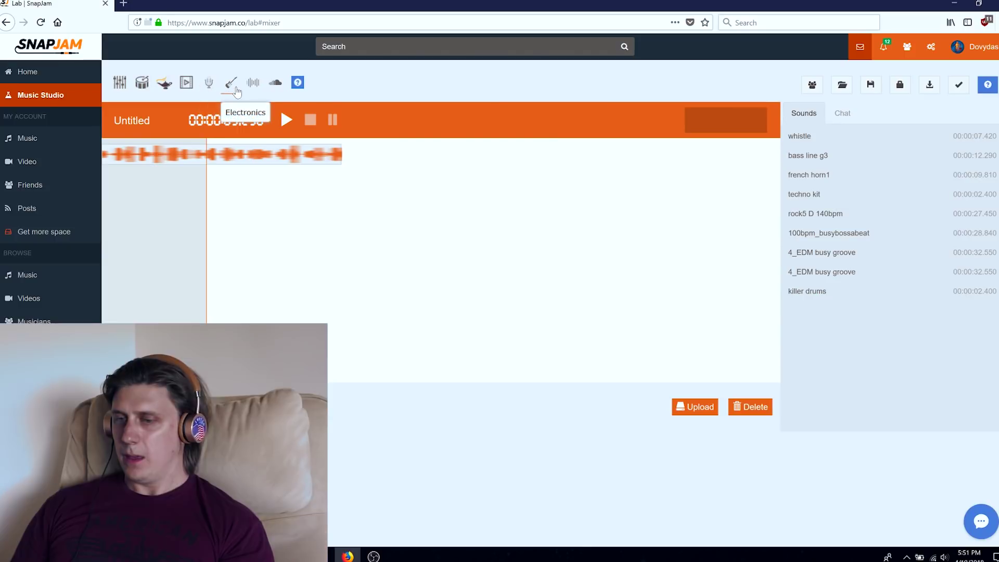
Open the Electronics note editor, look through the instruments, and choose Bass
click(231, 85)
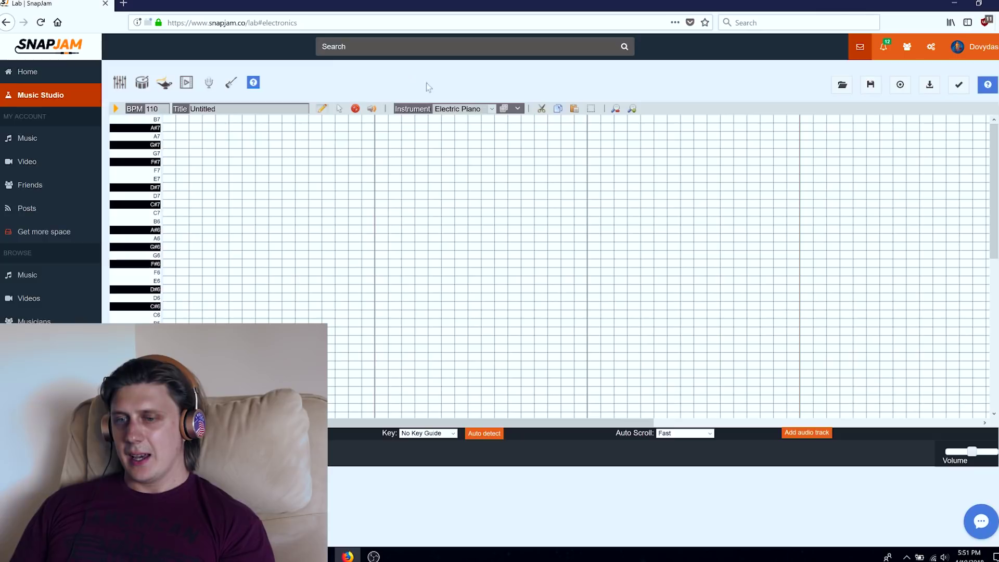
click(492, 109)
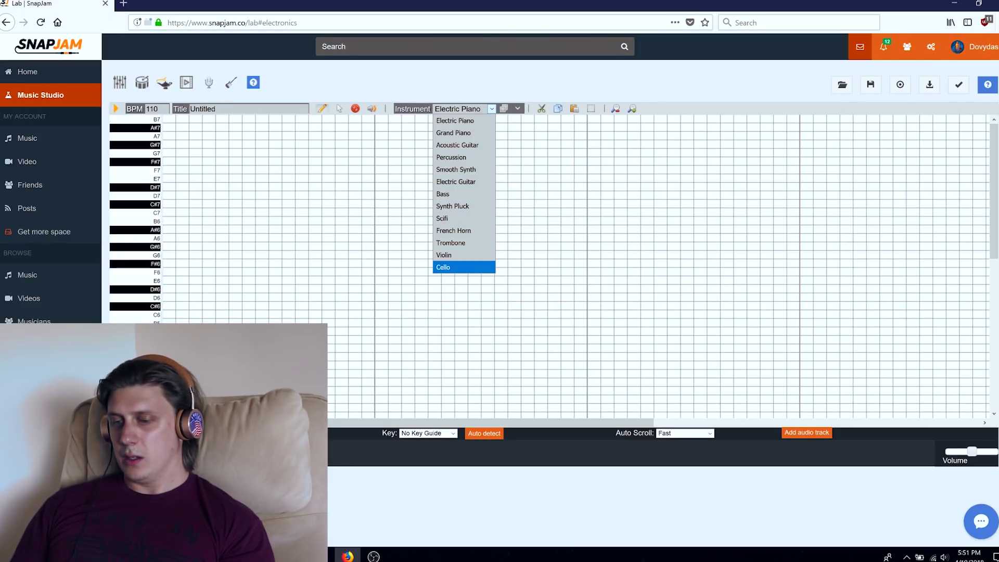
click(490, 459)
click(453, 433)
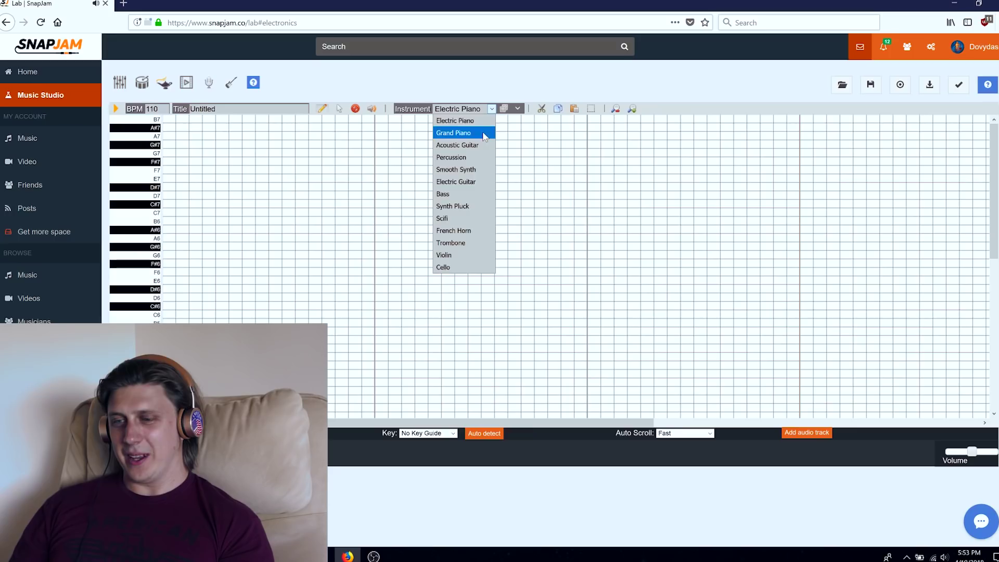
click(485, 135)
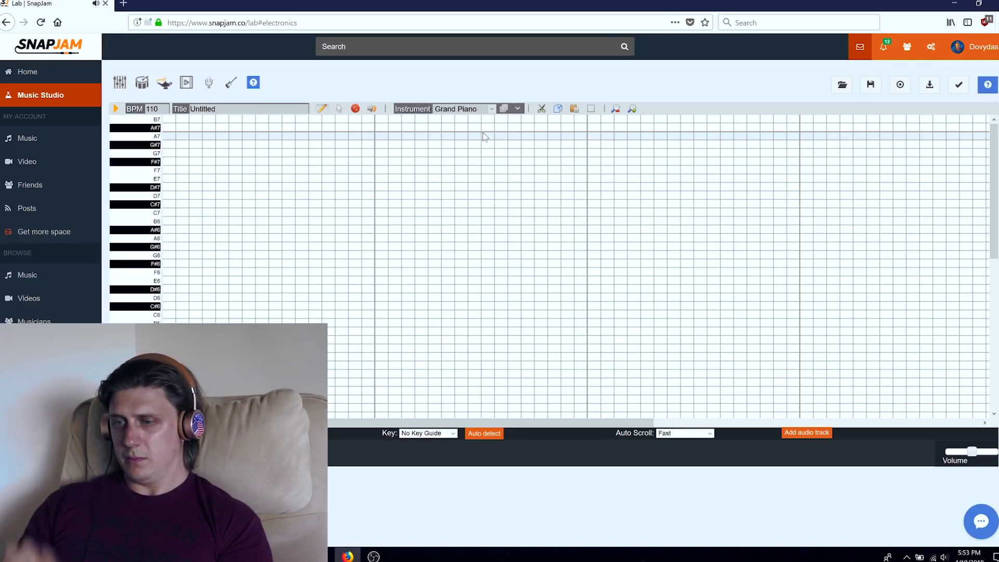
click(491, 110)
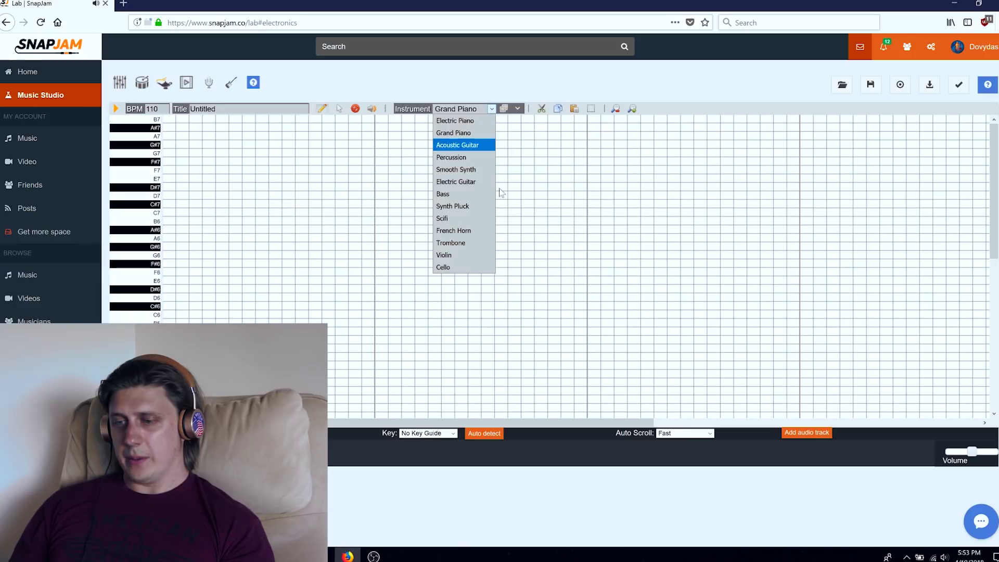
click(446, 194)
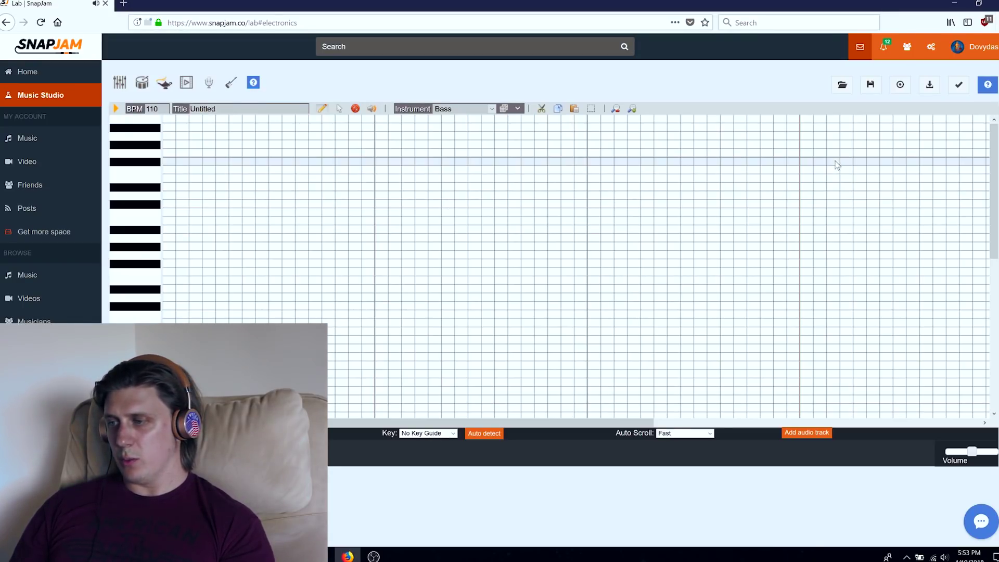
Enter a bass line of four D3, four C3 and eight E3 notes at 100 BPM and play it back
scroll(177, 291, down, 3)
click(169, 301)
click(195, 300)
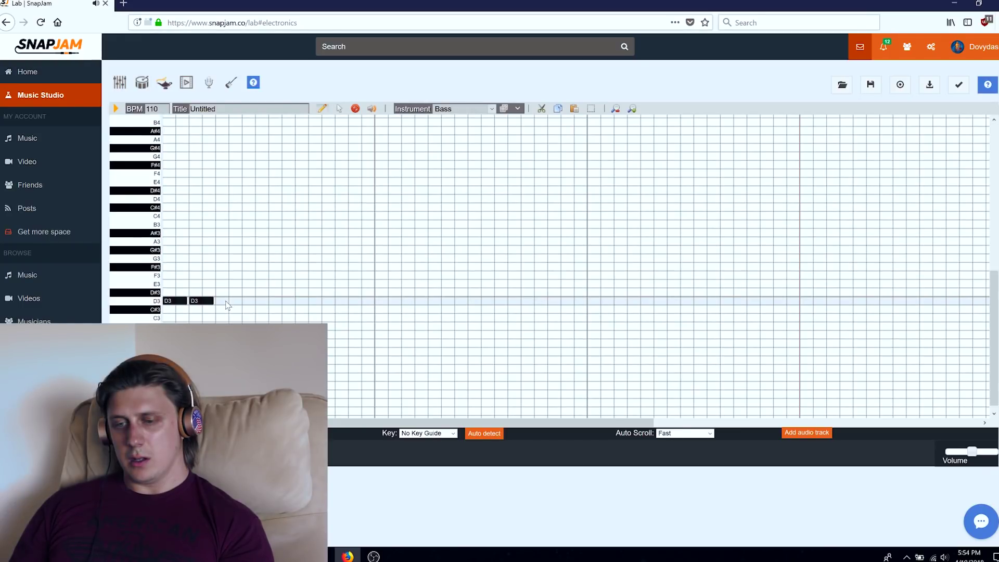
click(224, 302)
click(249, 301)
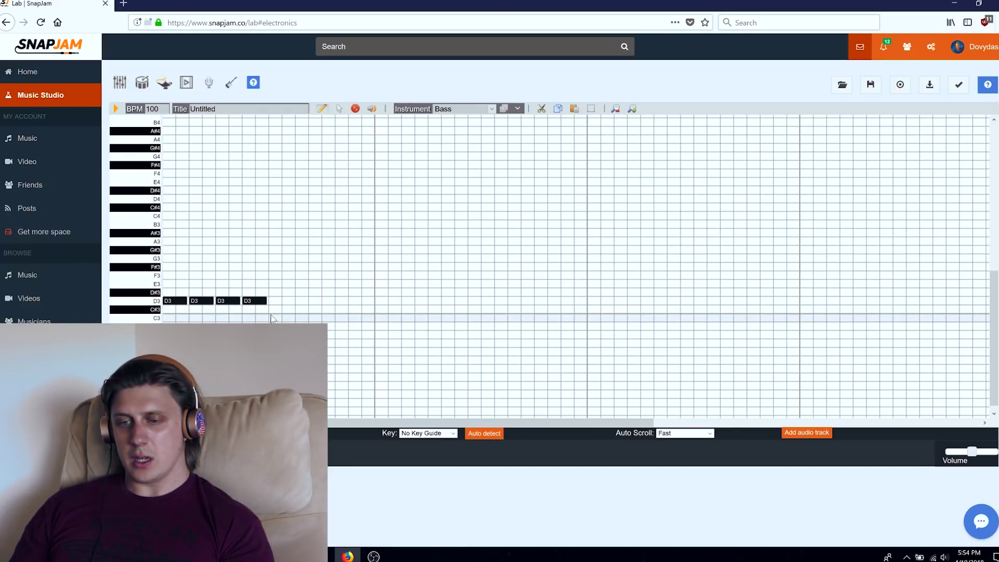
click(116, 108)
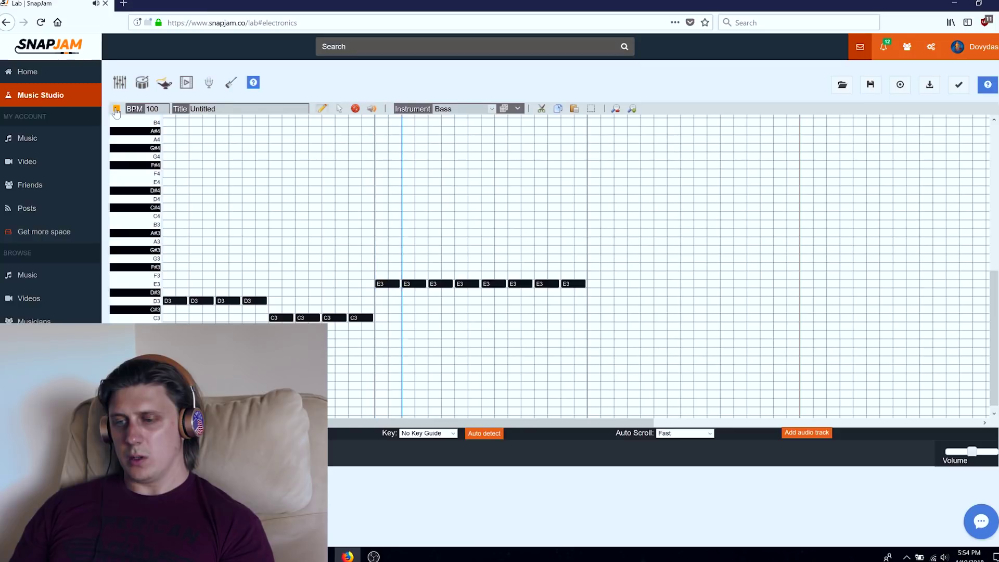
click(116, 109)
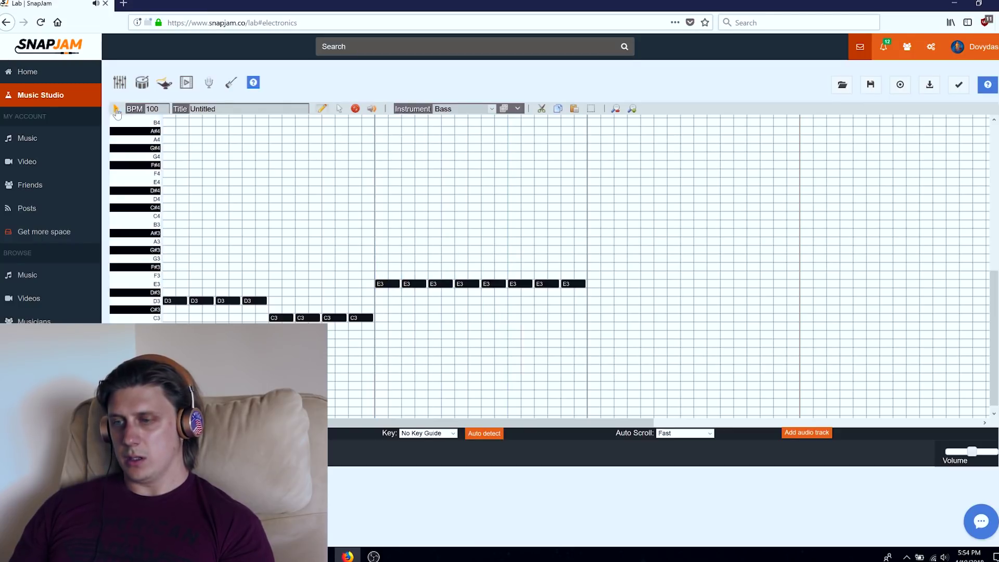
Export the untitled bass line and add it to the mixer below the drums
click(901, 86)
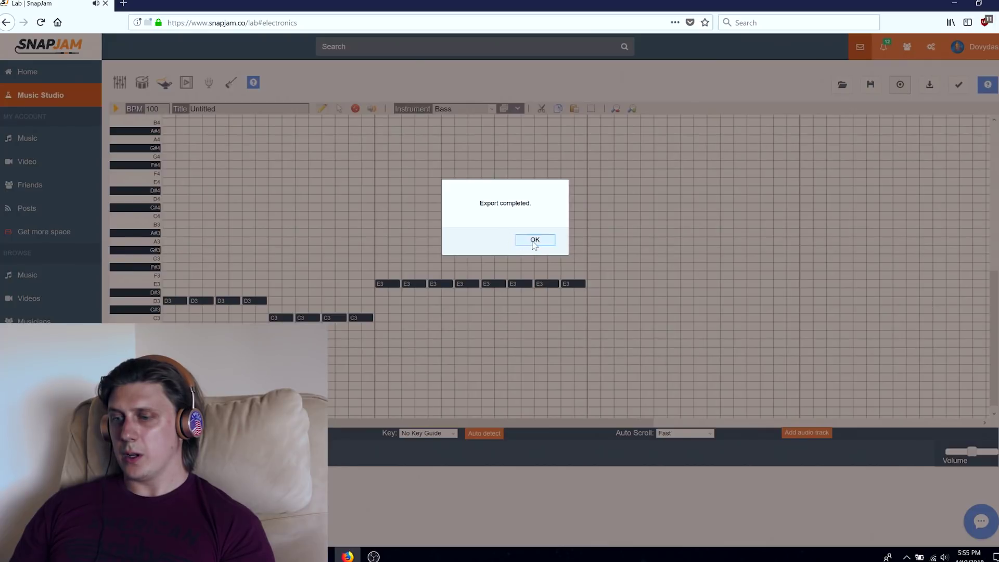
click(535, 242)
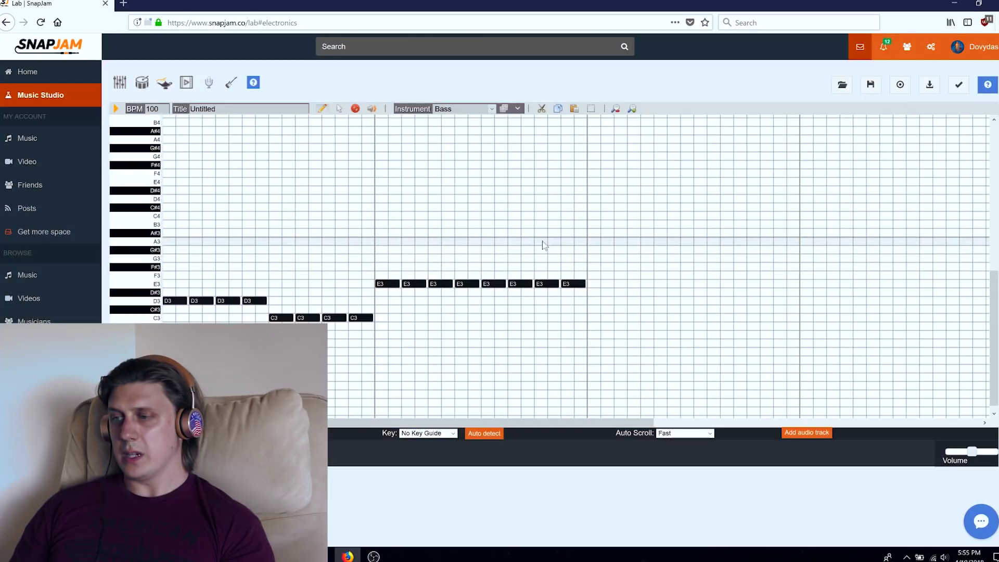
click(959, 86)
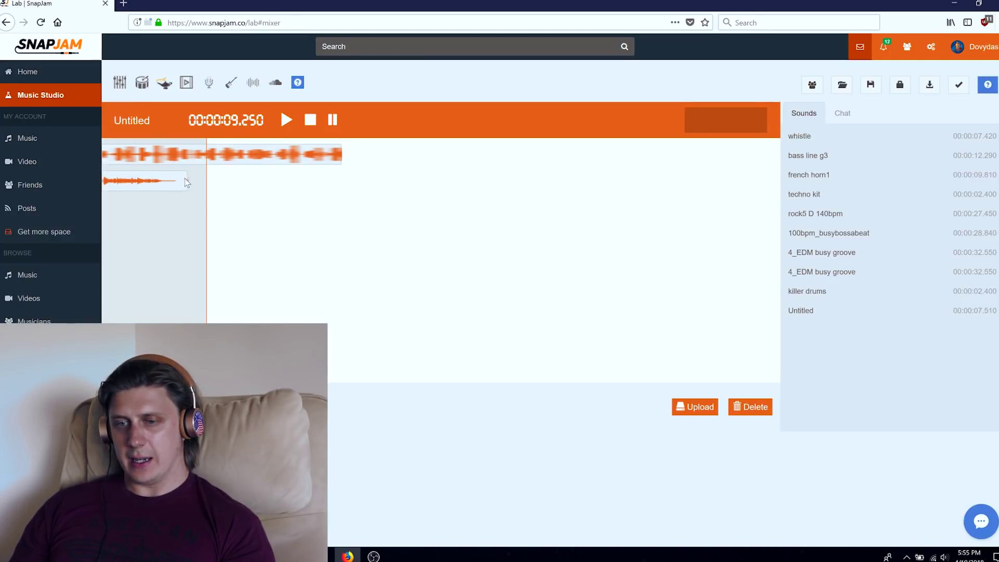
Play the drum and bass tracks together in the mixer to hear how they fit
click(285, 121)
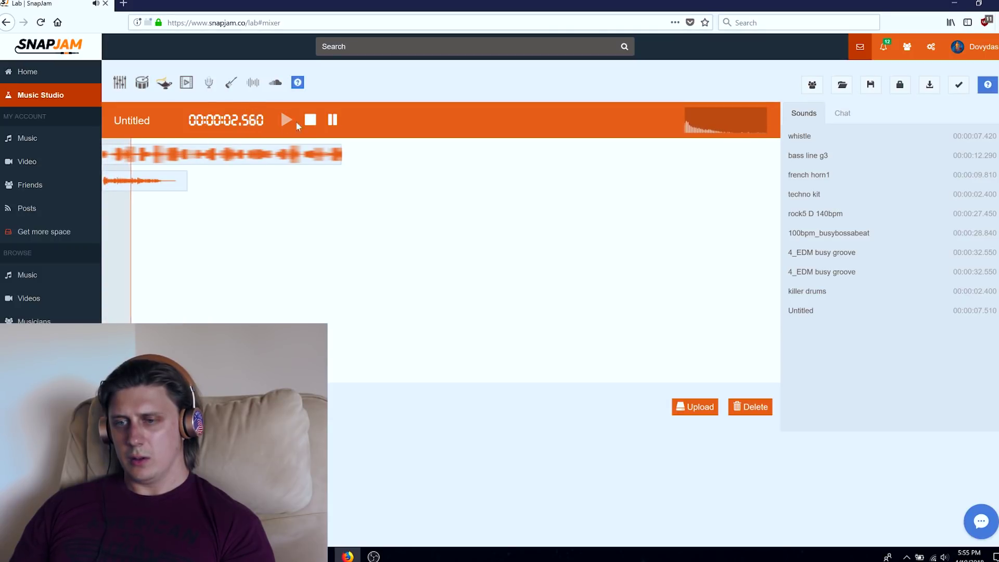
click(312, 122)
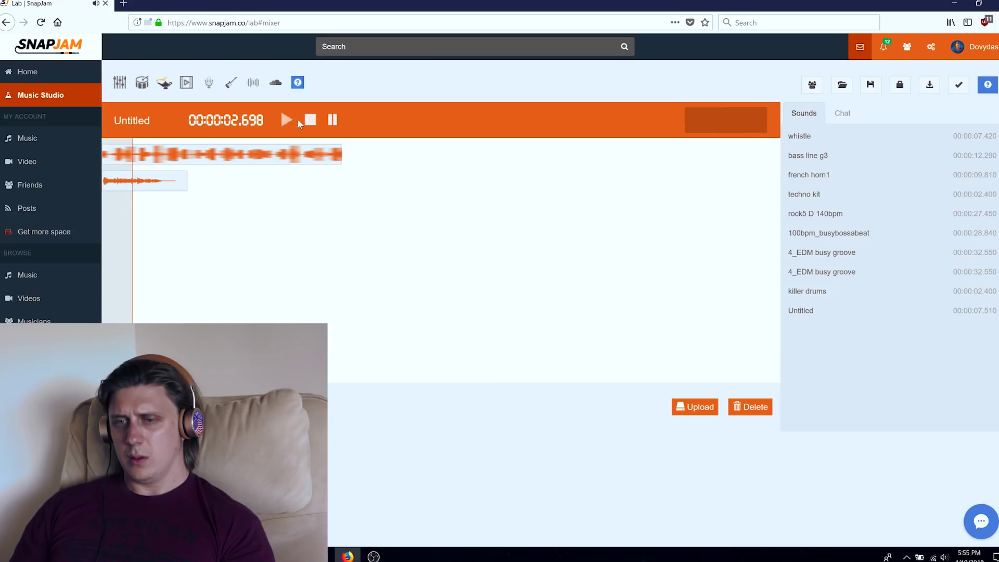
click(286, 121)
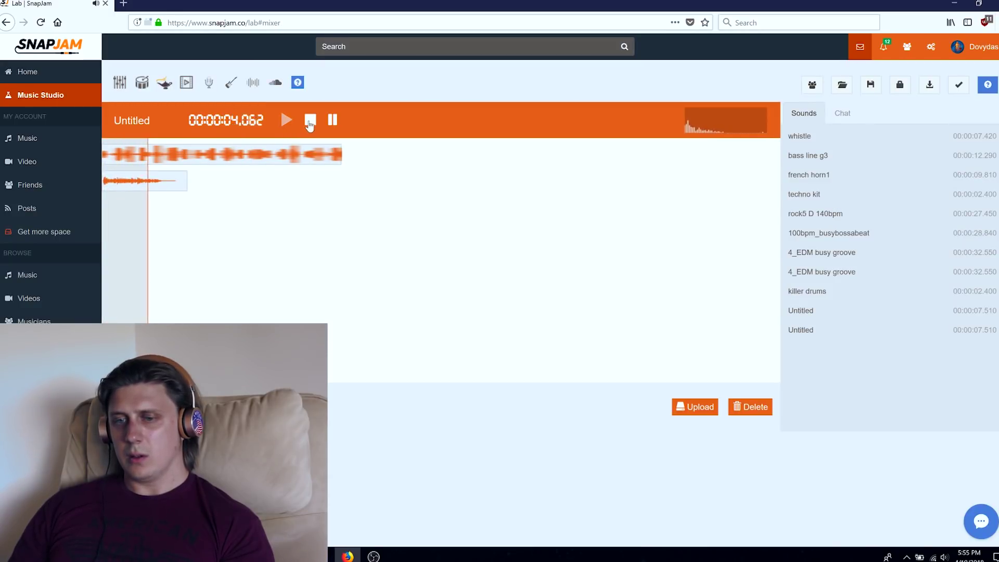
click(313, 125)
Adjust the drum and bass clips to end together at about 5.3 seconds and play the mix
drag(187, 180, 367, 182)
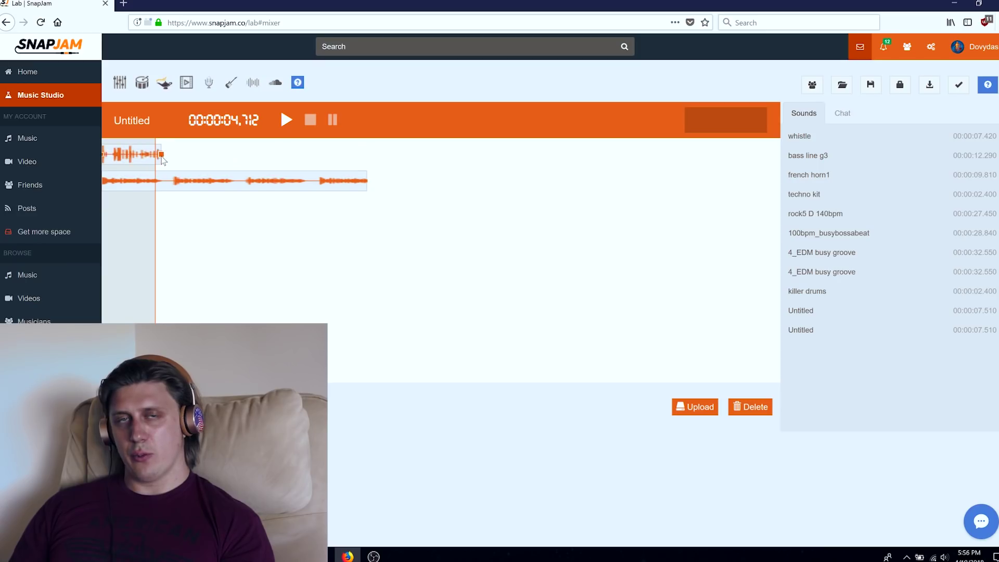
click(285, 124)
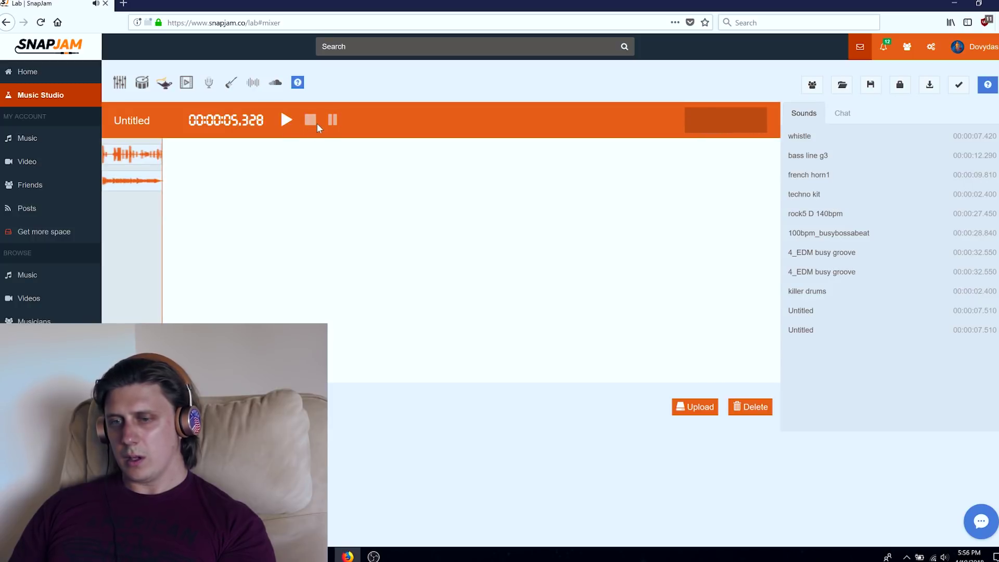
Return to the Electronics note editor and change the instrument to Grand Piano
click(231, 82)
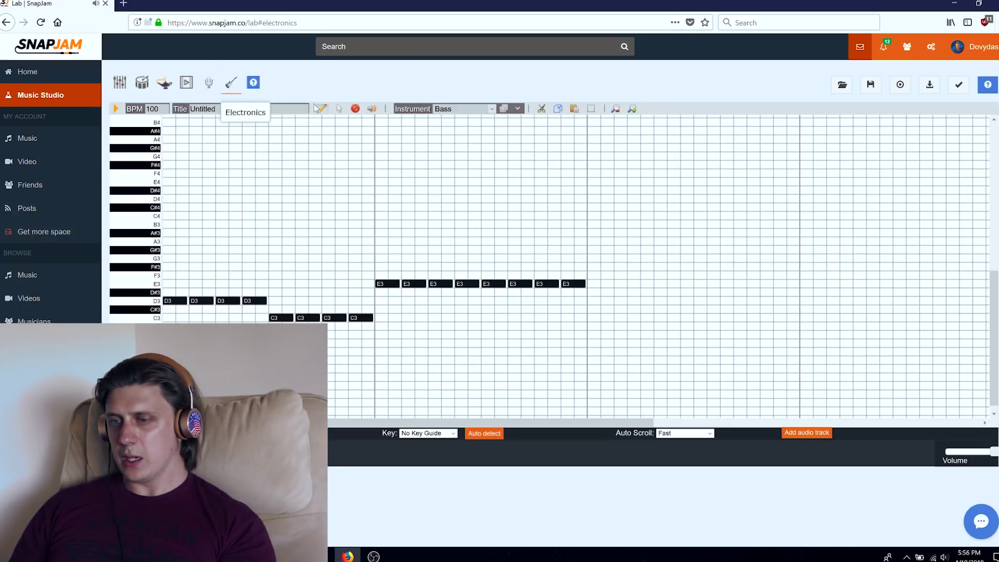
click(491, 109)
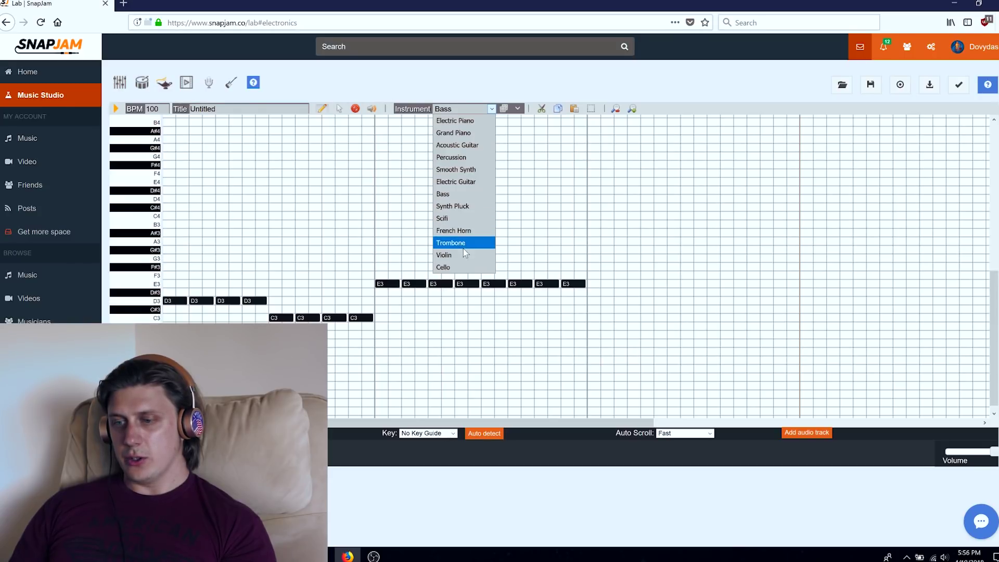
click(449, 135)
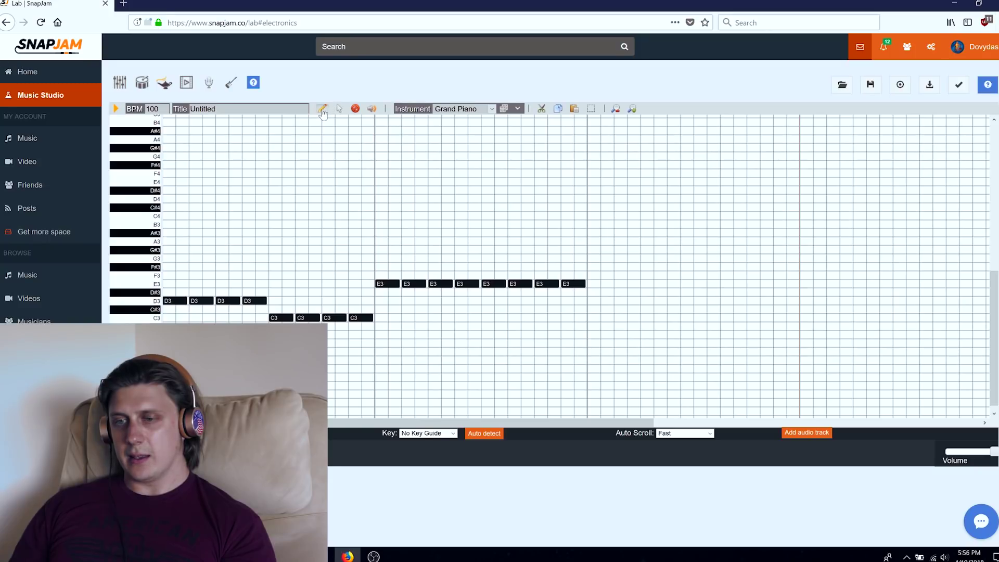
click(463, 317)
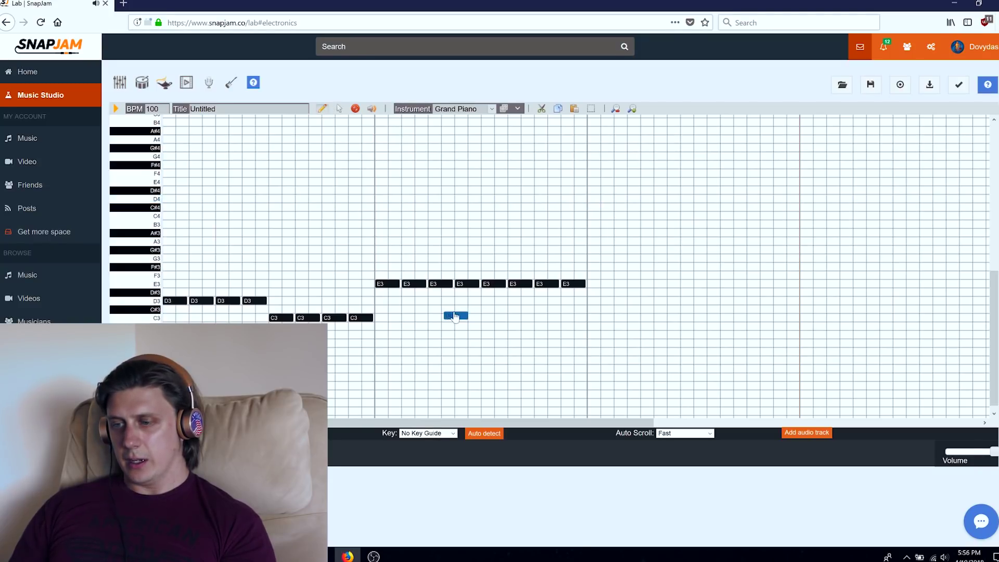
Select all the existing D3, C3 and E3 notes in the note grid and delete them
click(339, 108)
drag(614, 198, 175, 358)
key(Delete)
drag(994, 299, 994, 205)
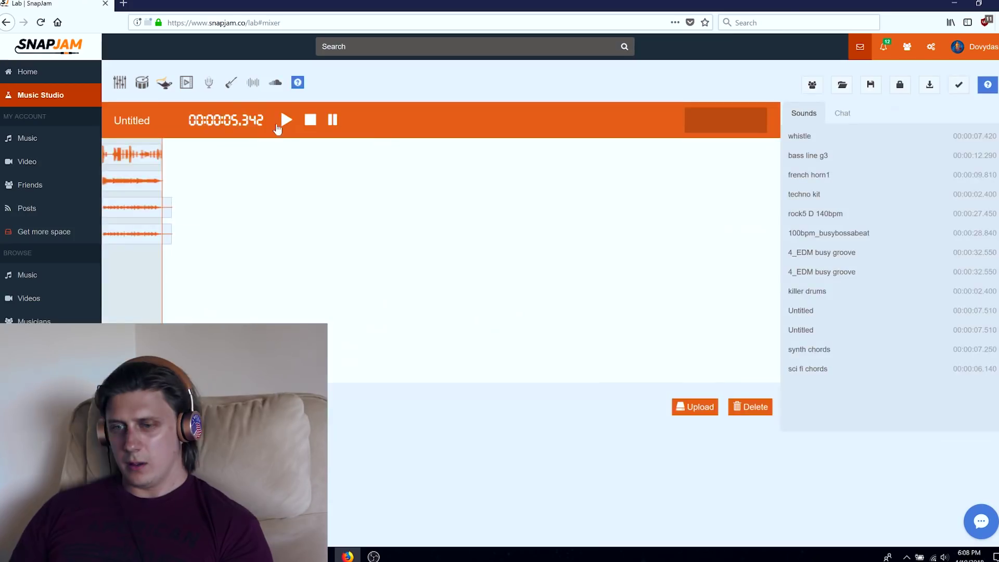
Play the four-track mix with the drums, bass, synth chords and sci fi chords
click(279, 123)
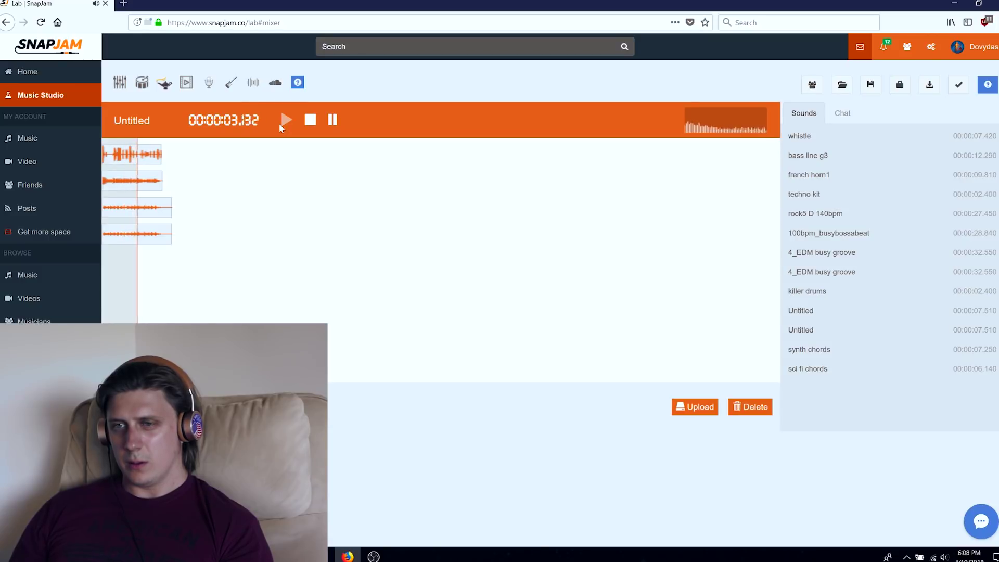
Stop the mix, preview the drum machine's demo patterns and settle on Demo 3
click(310, 125)
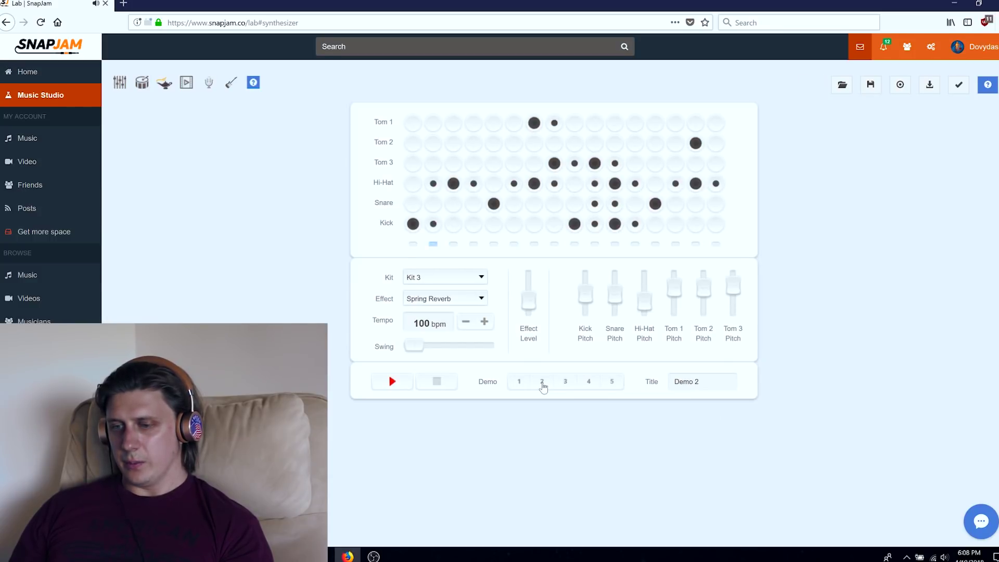
click(565, 382)
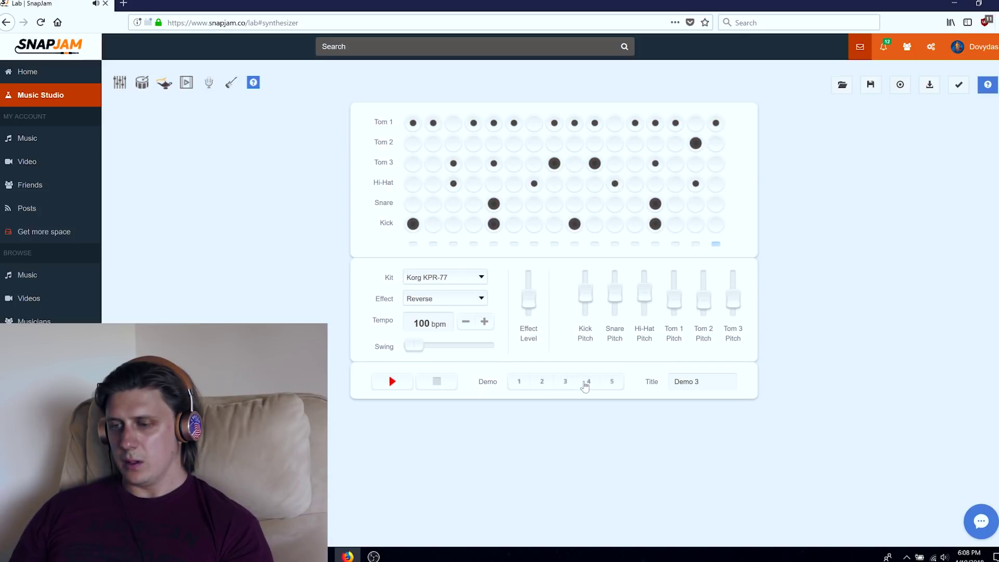
click(587, 384)
click(612, 383)
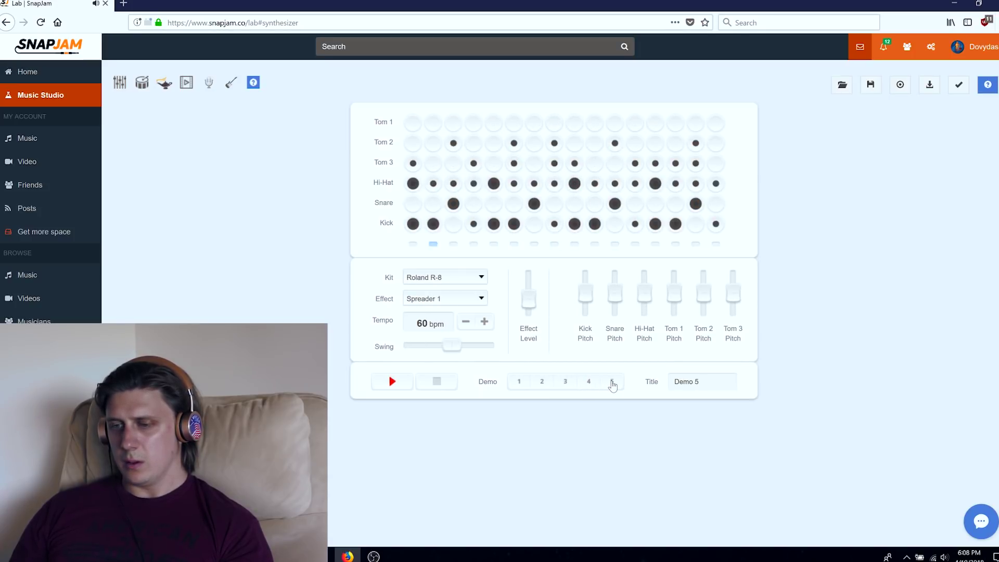
click(585, 384)
click(566, 383)
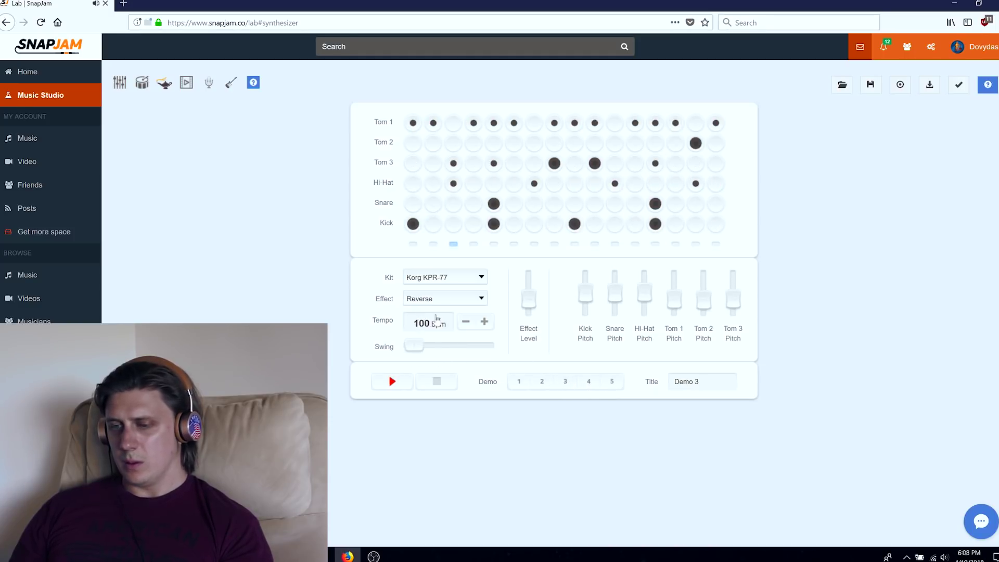
Try the Space Oddity effect on the Korg KPR-77 beat, lower the effect level slightly and set the effect to Peculiar
click(479, 284)
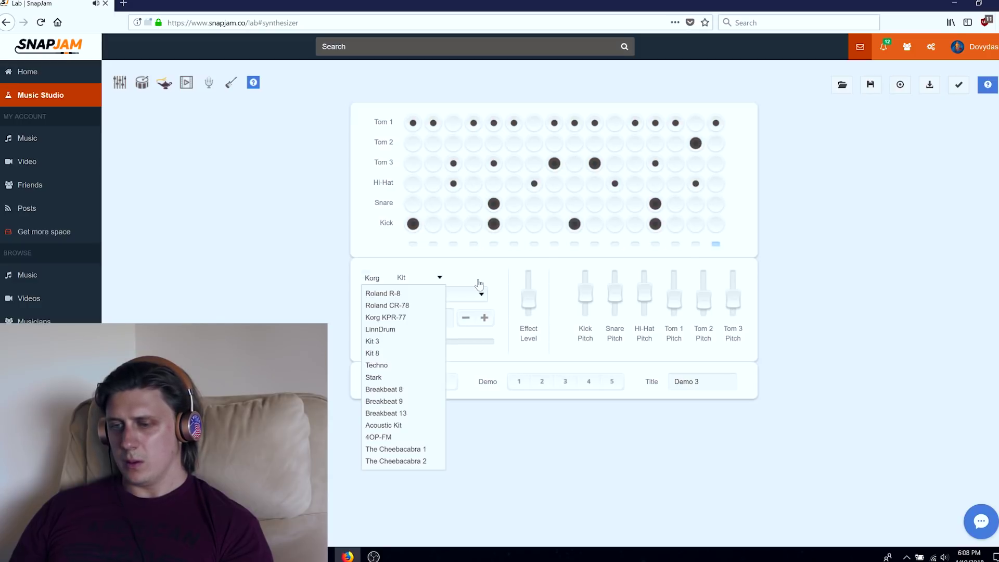
click(479, 284)
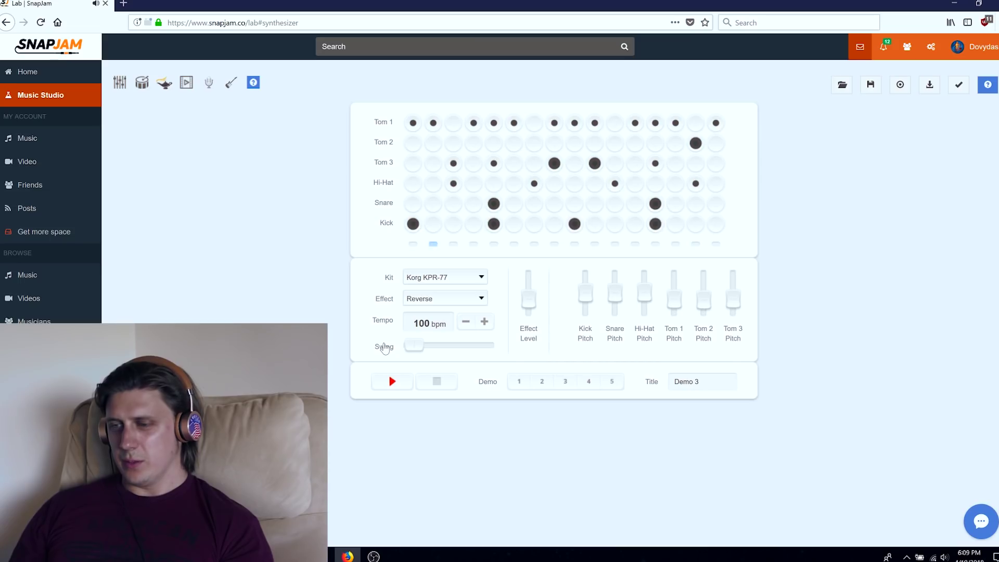
click(441, 305)
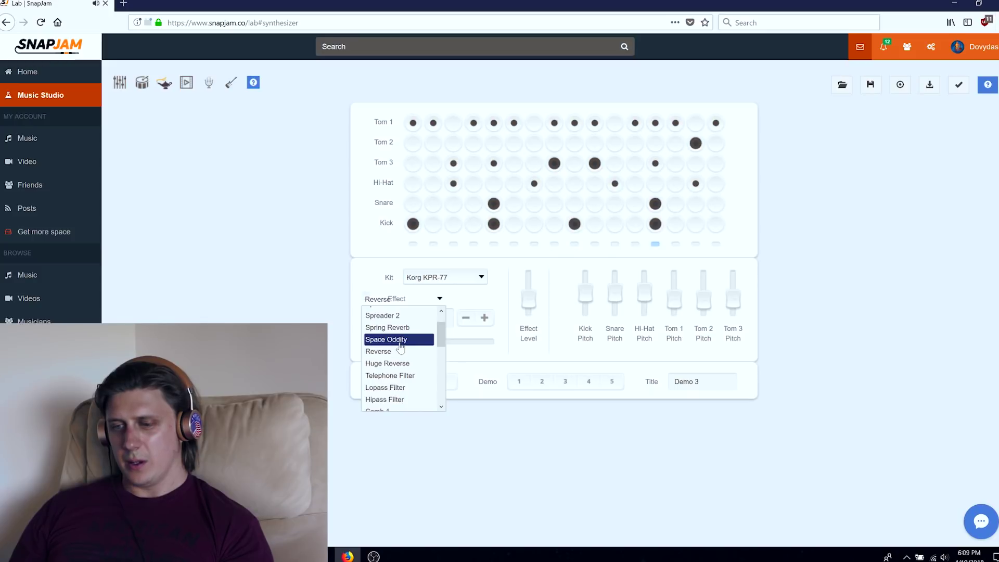
click(400, 340)
click(457, 302)
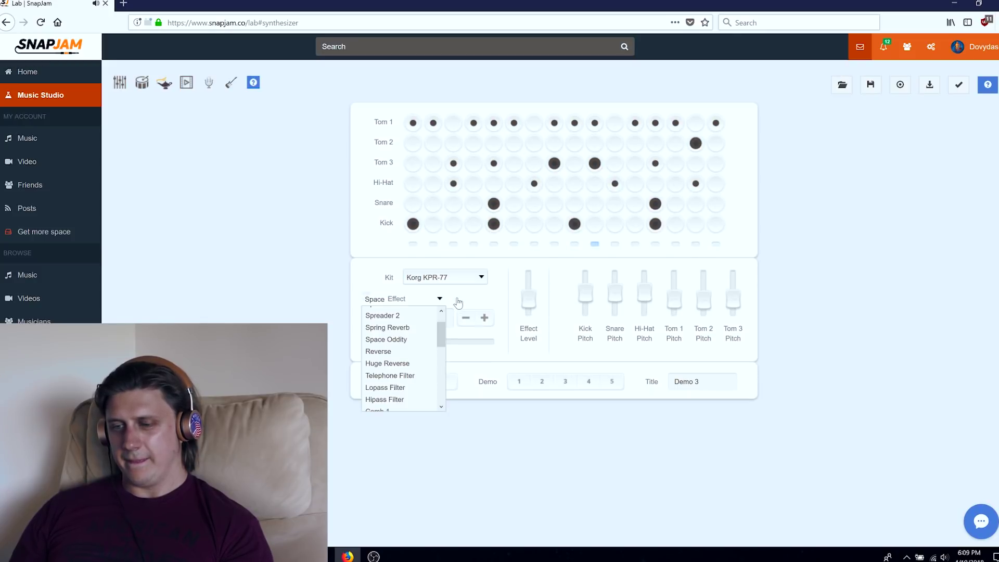
click(534, 307)
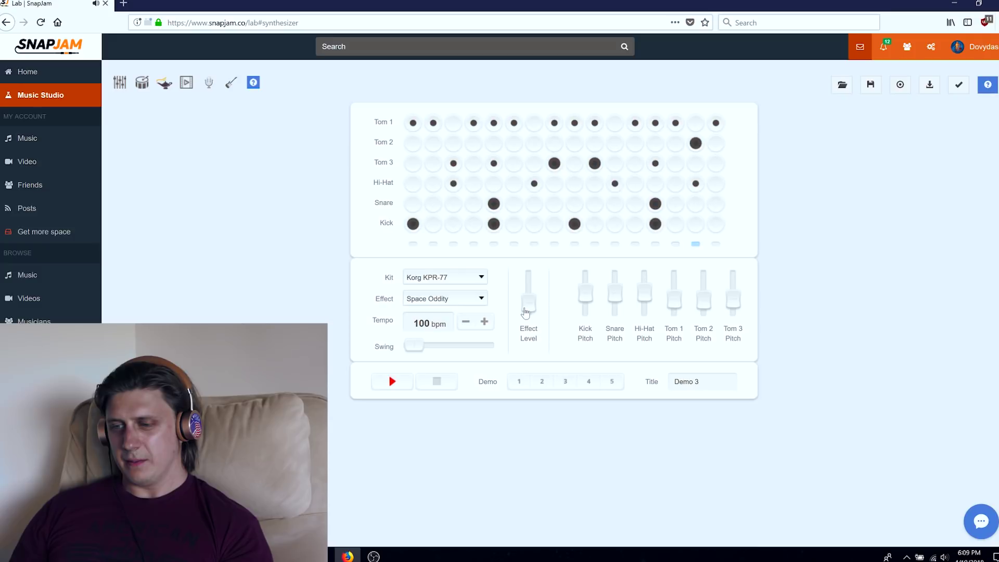
click(427, 383)
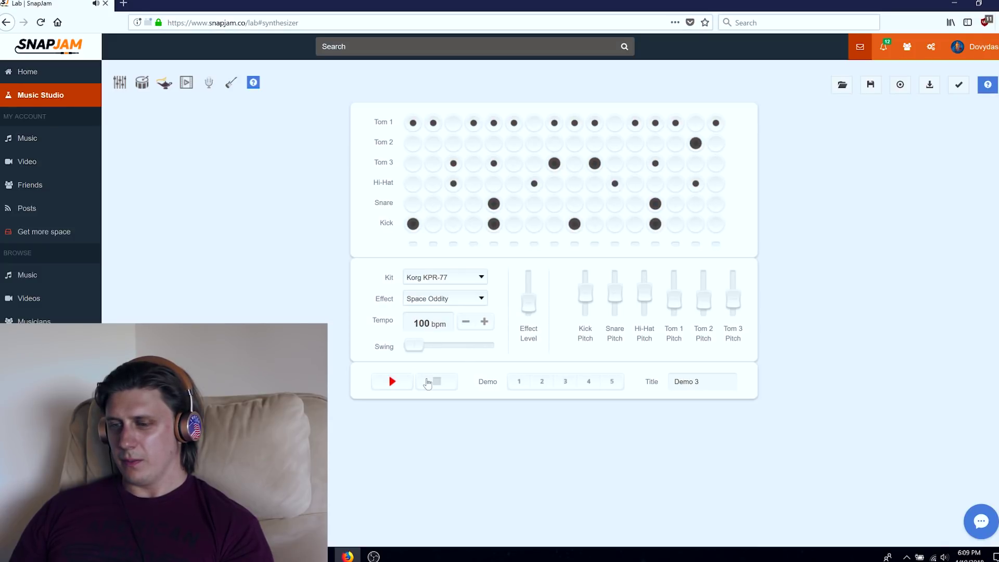
click(463, 297)
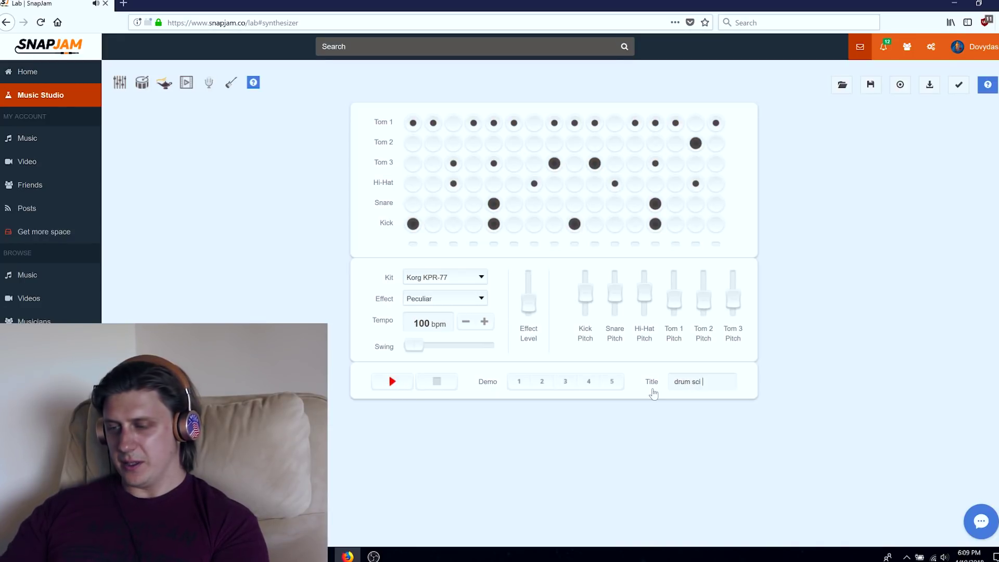
Title the beat "drum sci fi" and export it to the mixer's sounds
text(fi)
click(899, 89)
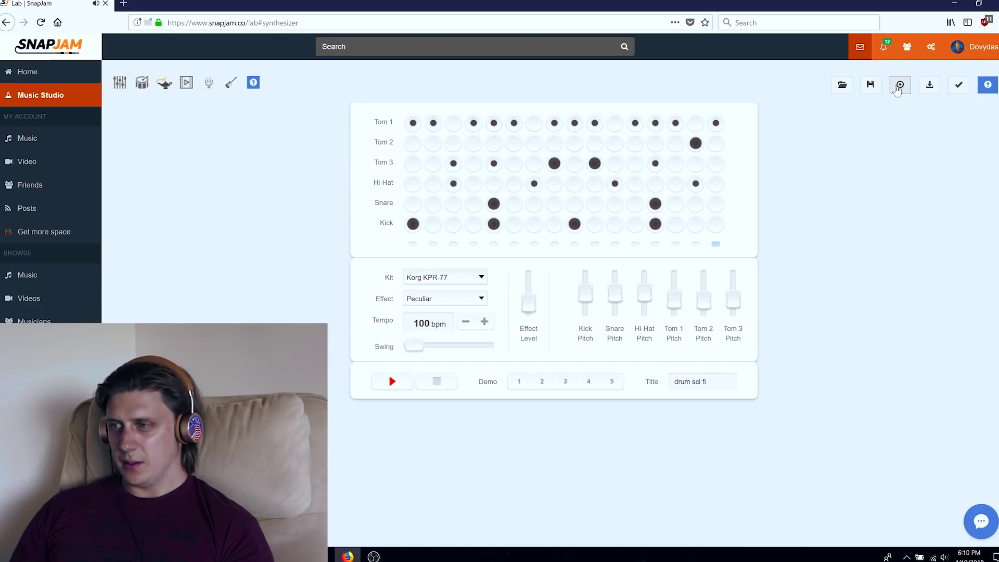
click(899, 87)
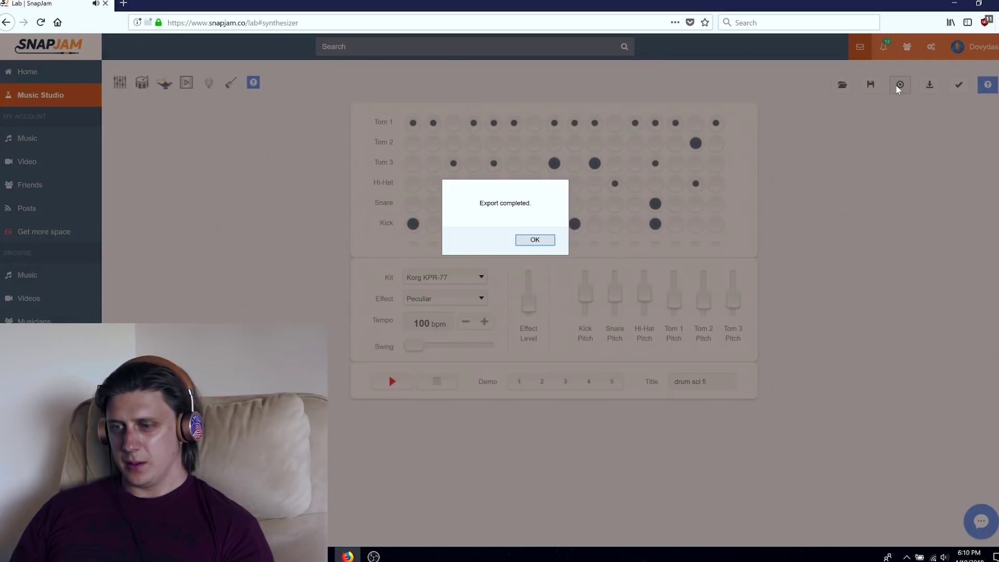
click(539, 243)
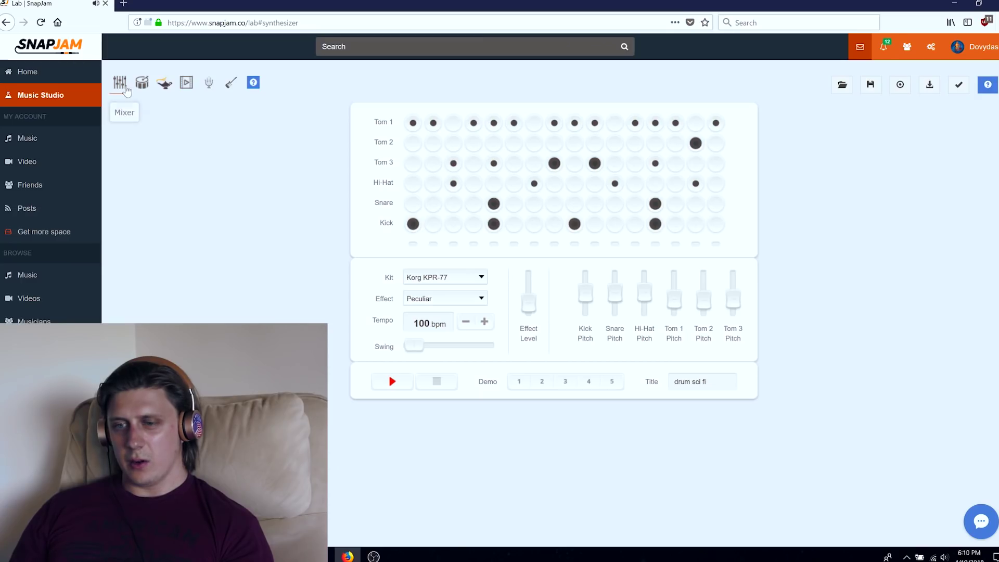
Return to the mixer and delete the old drum clip from the first track
click(120, 83)
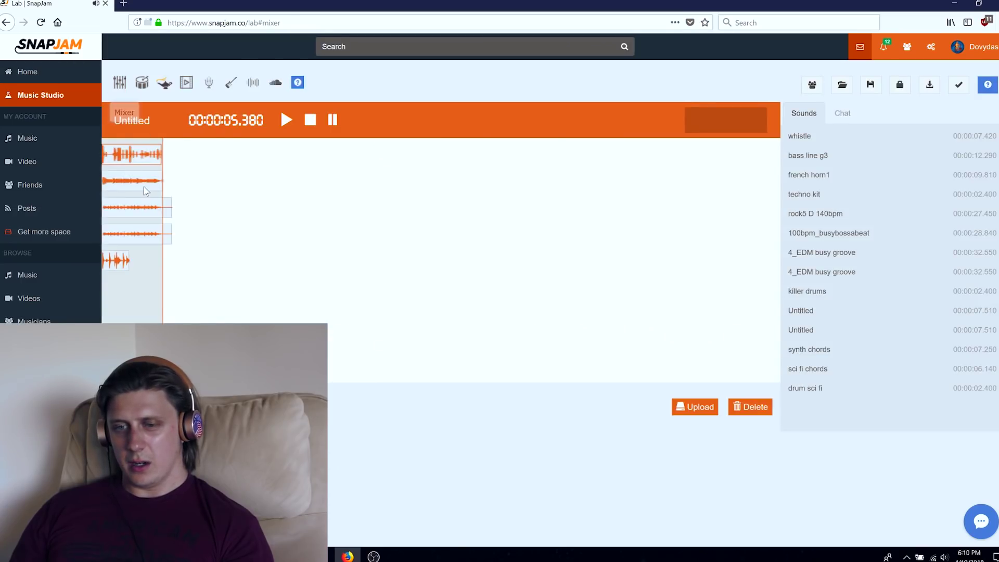
key(Delete)
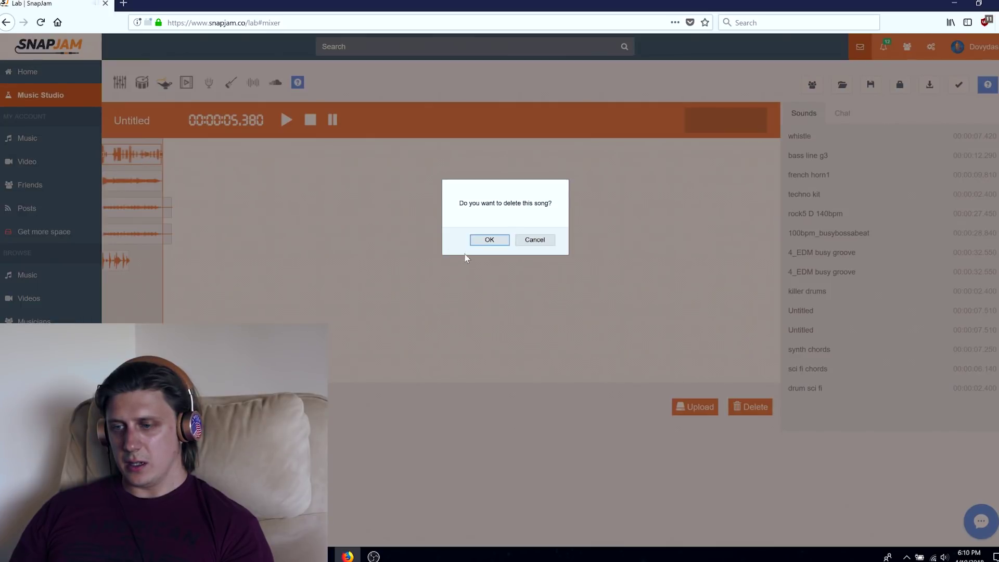
click(484, 240)
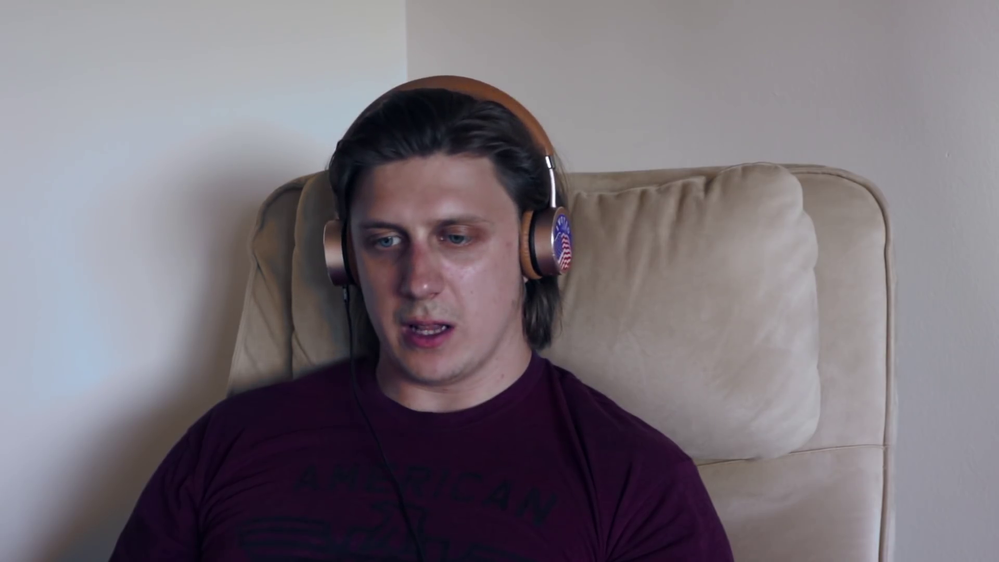
Play the three-track mix with the sci fi drum loop, stop it and replay it
click(285, 120)
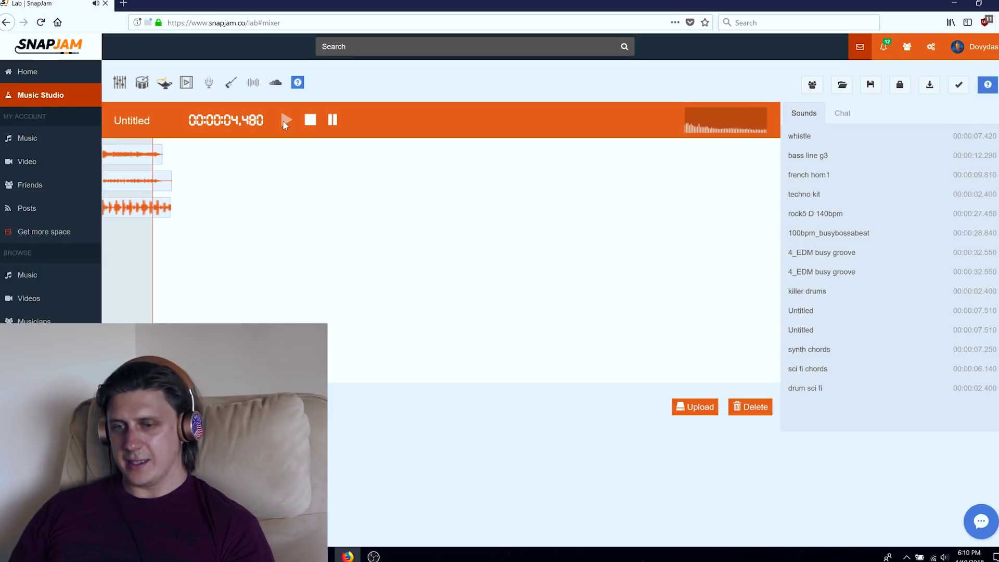
click(309, 120)
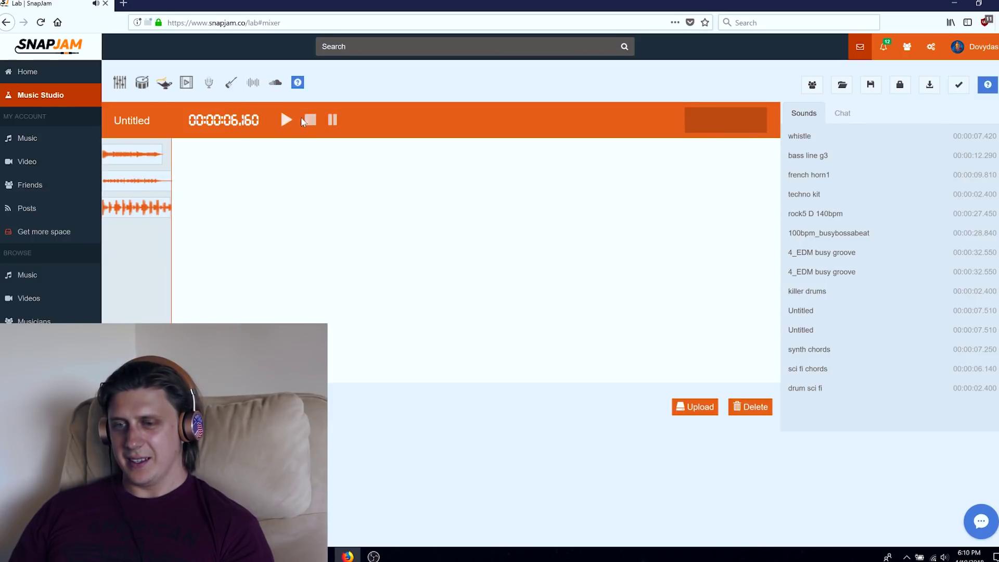
click(286, 120)
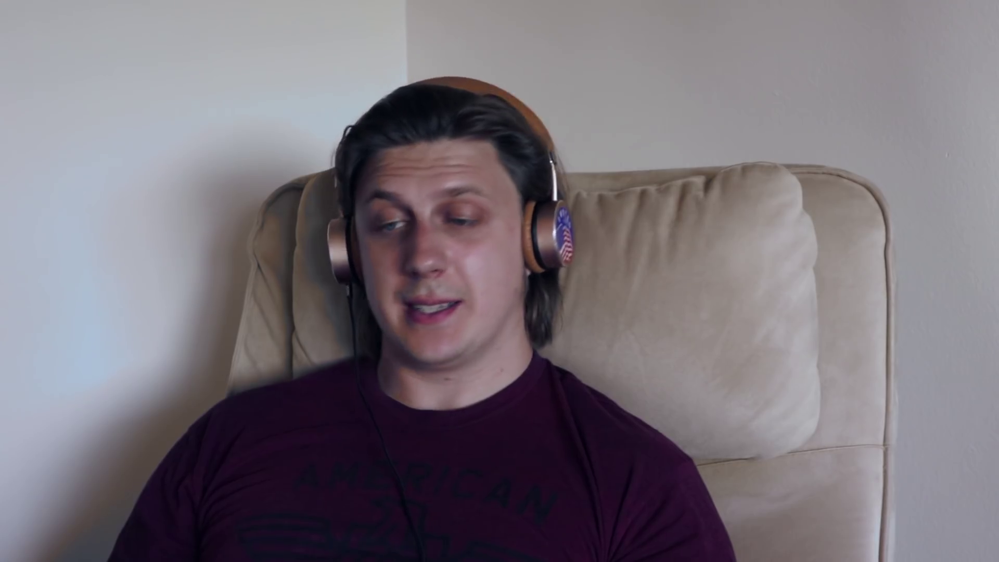
Browse the Sound Bites library and add the Rain sound to the mix
click(254, 87)
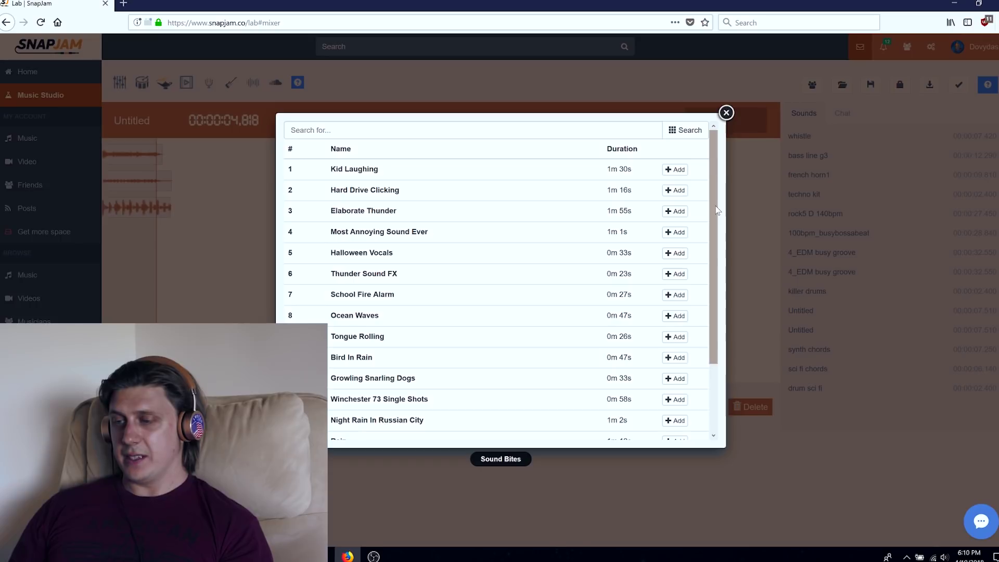
drag(716, 210, 722, 276)
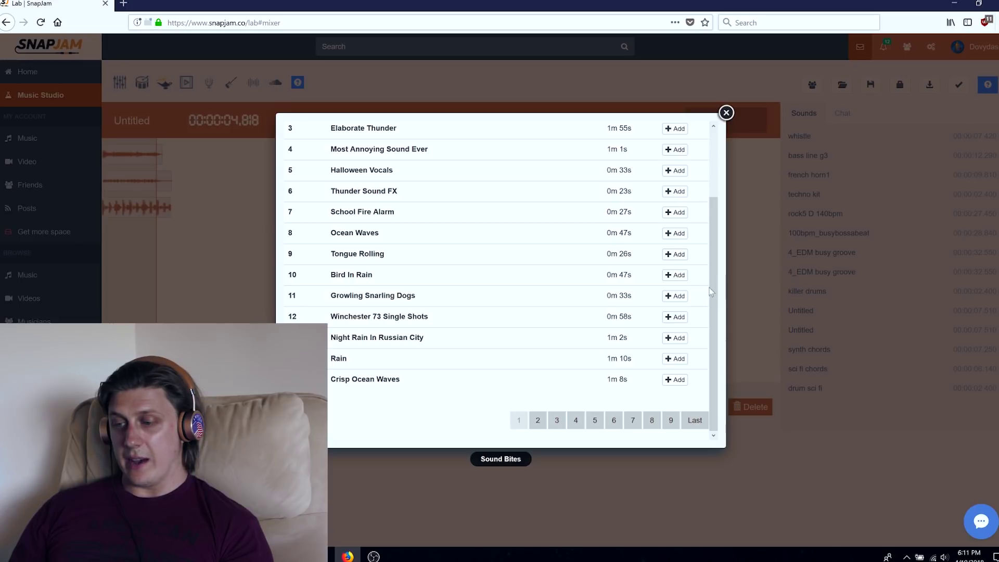
click(675, 358)
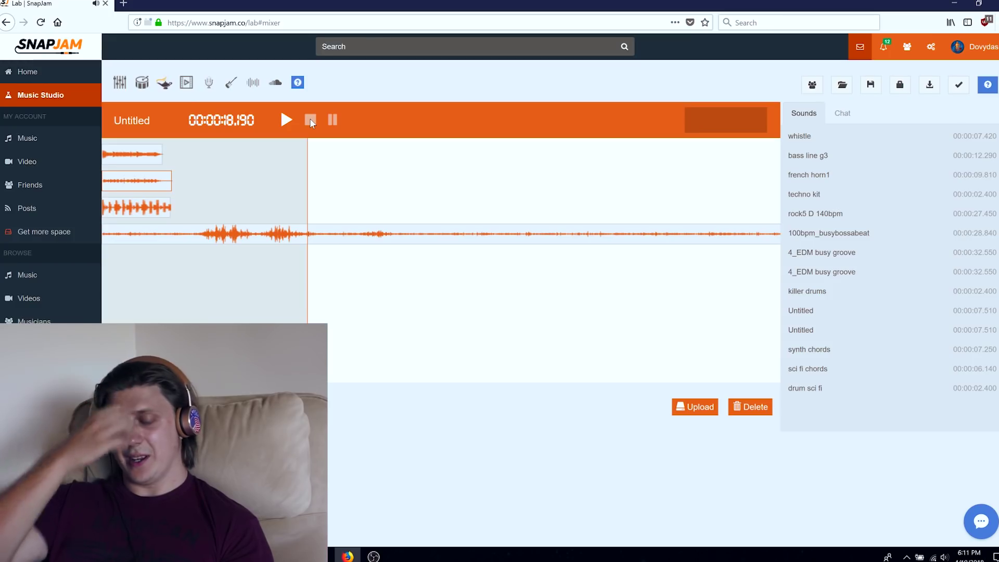
Delete the long sound bite clip from the fourth track
click(323, 238)
key(Delete)
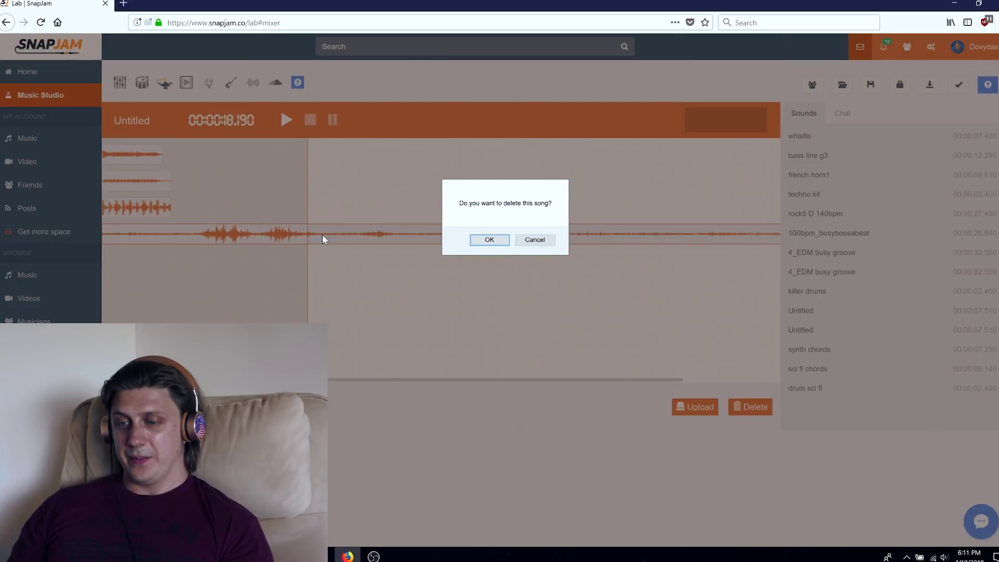
click(483, 241)
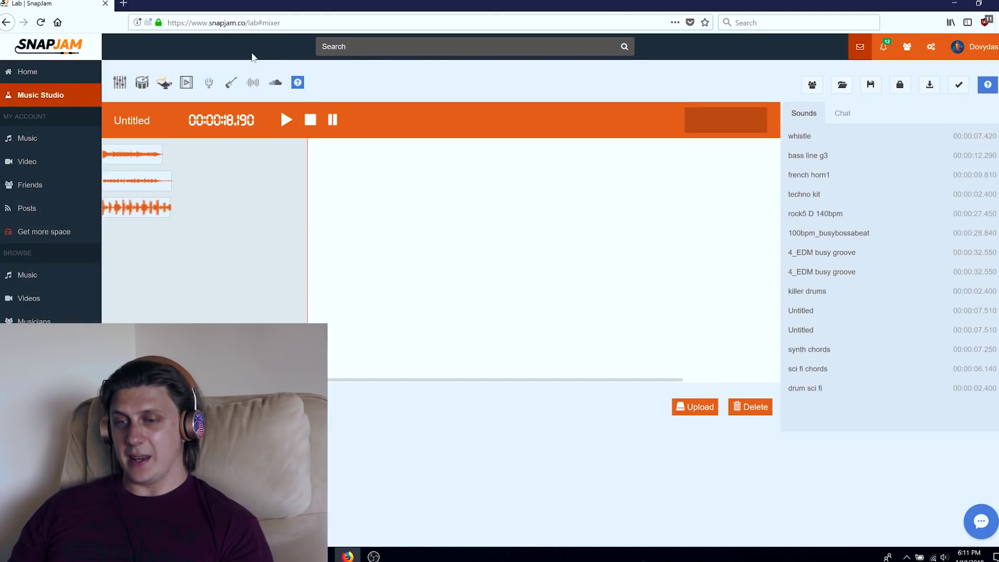
Add a short sound bite on the fourth track starting at about 5 seconds and play the mix
click(251, 86)
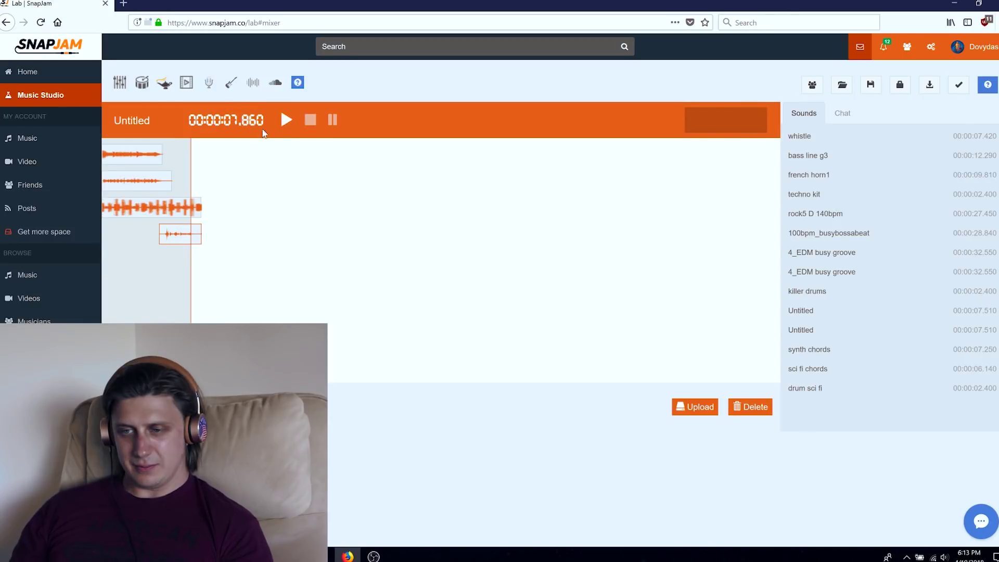
click(283, 124)
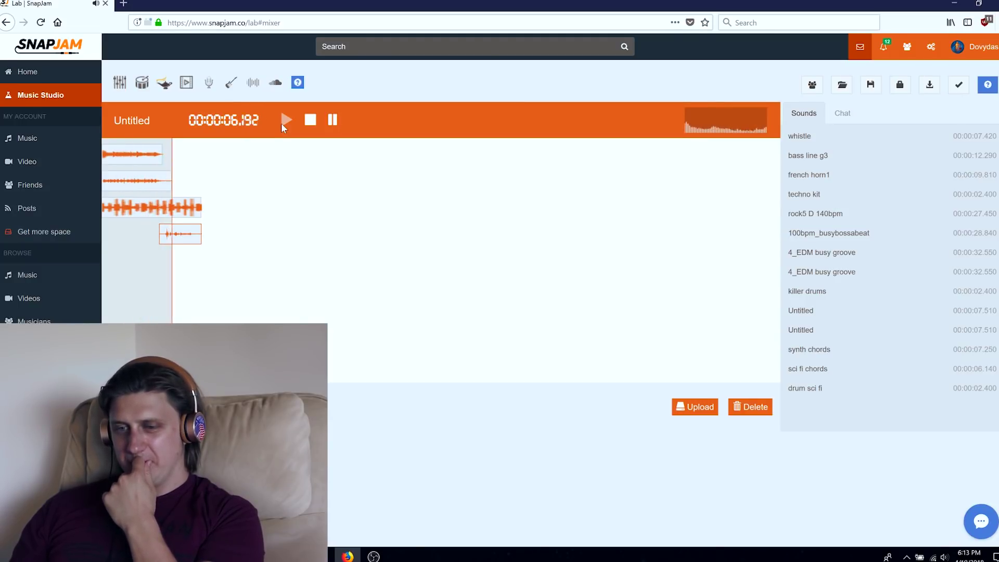
click(310, 120)
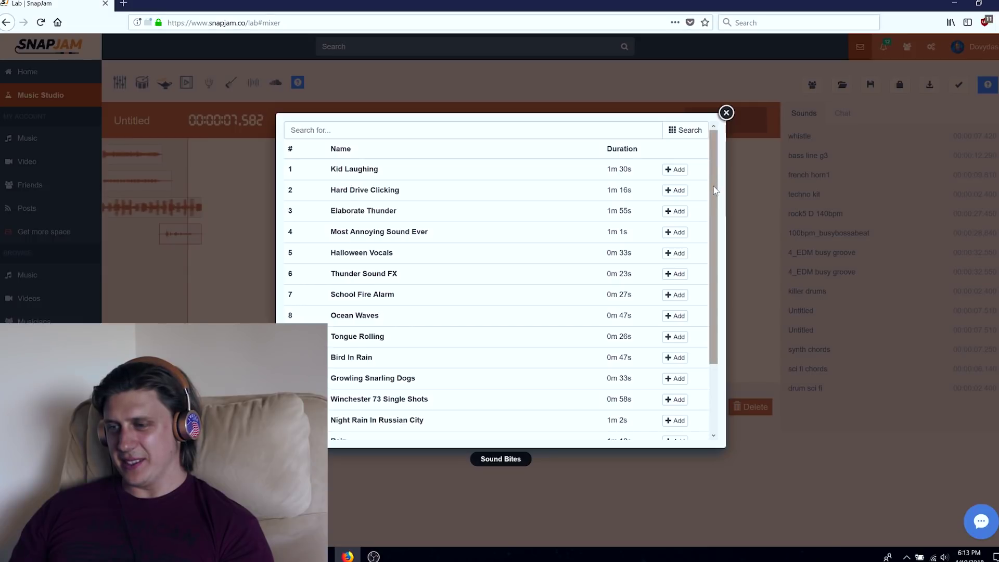
Add a sound bite about 31 seconds long on the fifth track, and delete the clip on the sixth track
scroll(716, 190, down, 2)
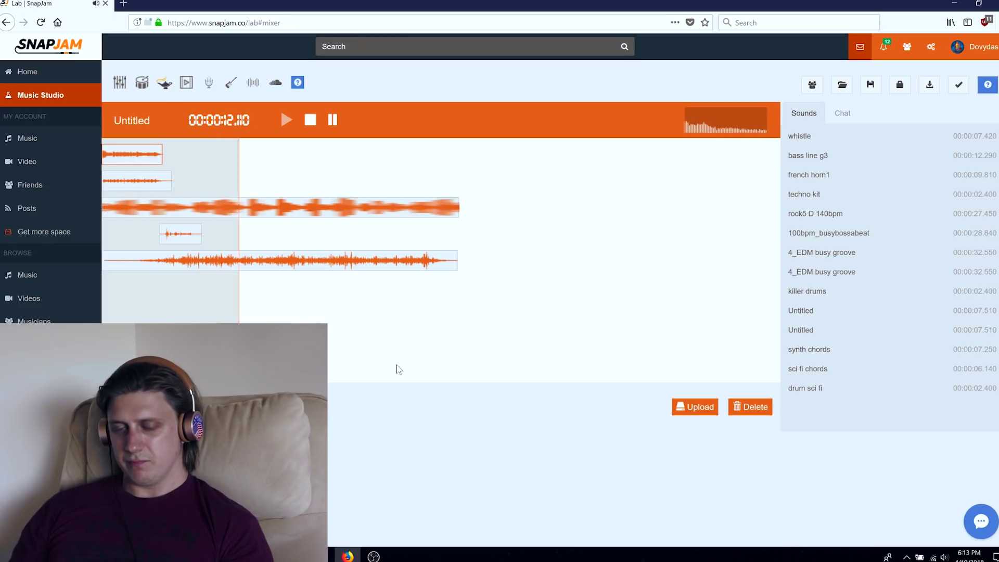
click(311, 123)
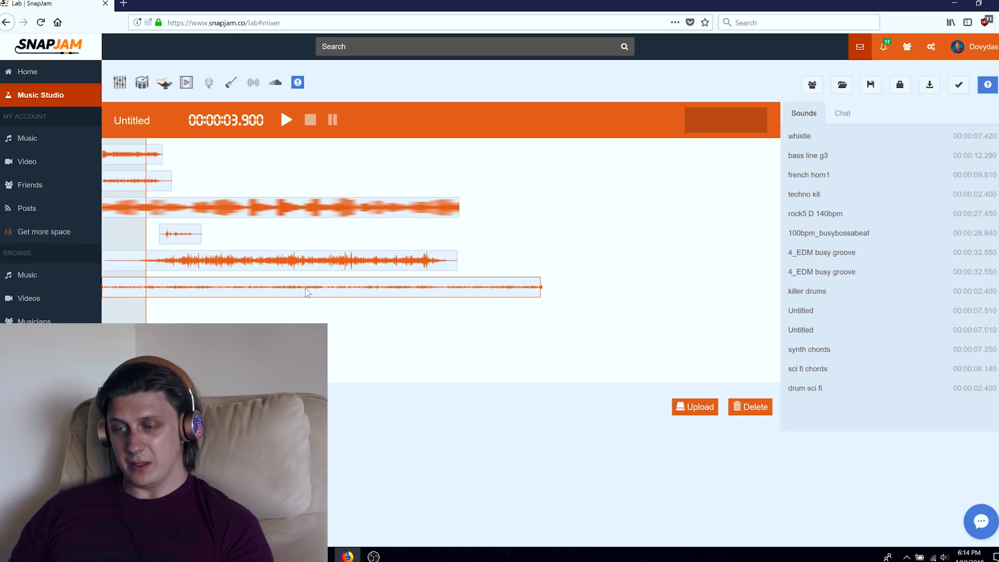
key(Delete)
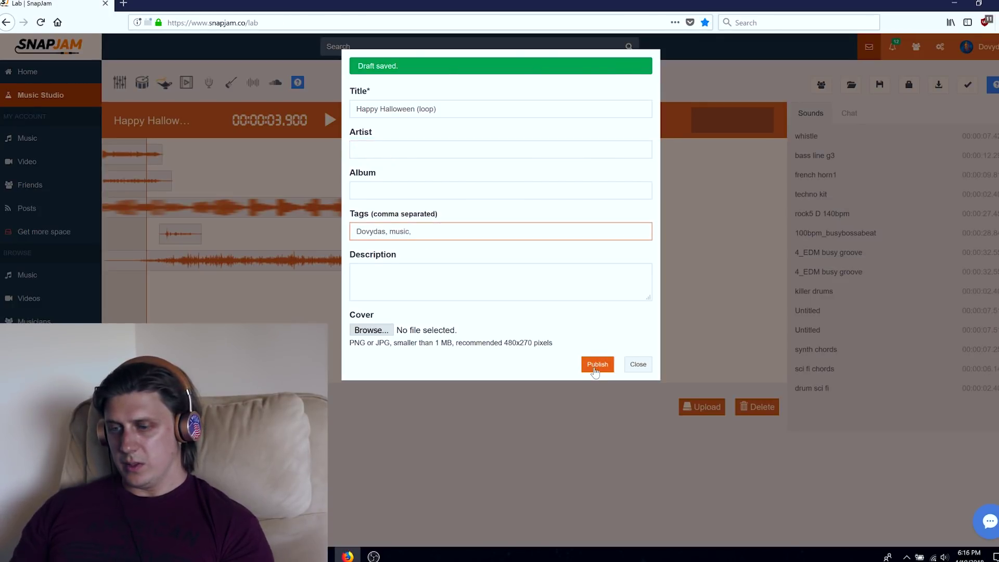
Publish the saved draft under the title Happy Halloween (loop)
click(595, 367)
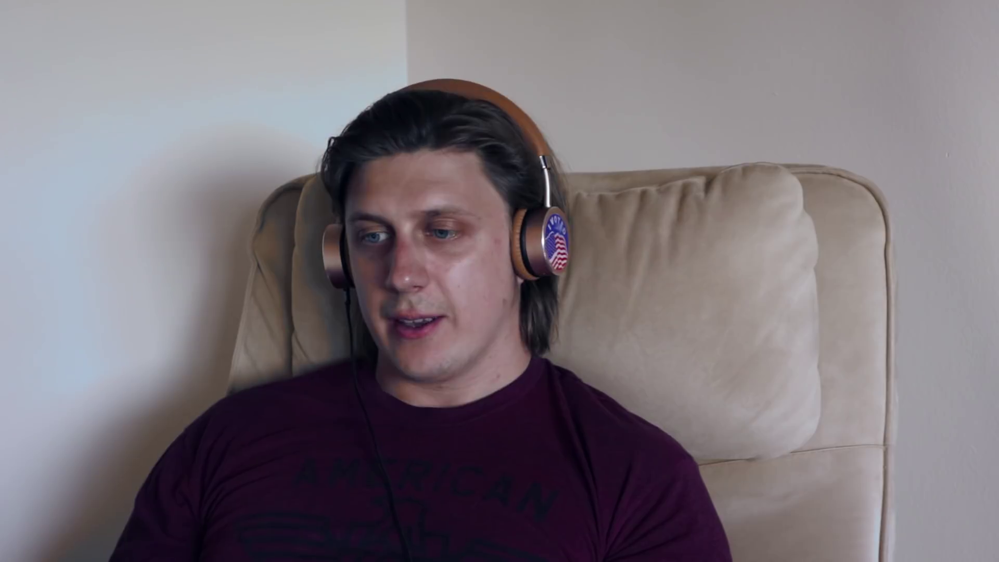
View the account's friends list and return to the Music Studio
click(907, 47)
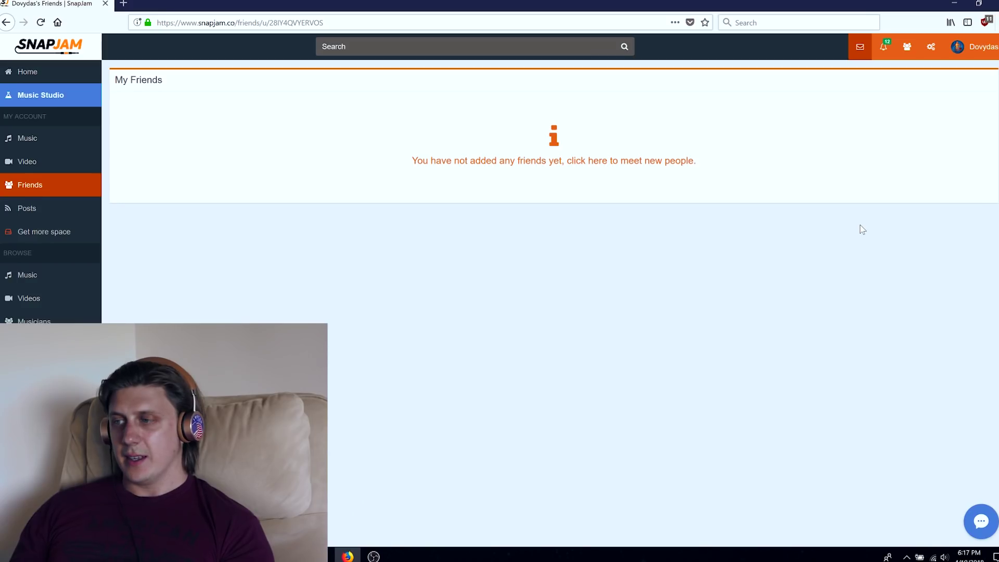
click(39, 97)
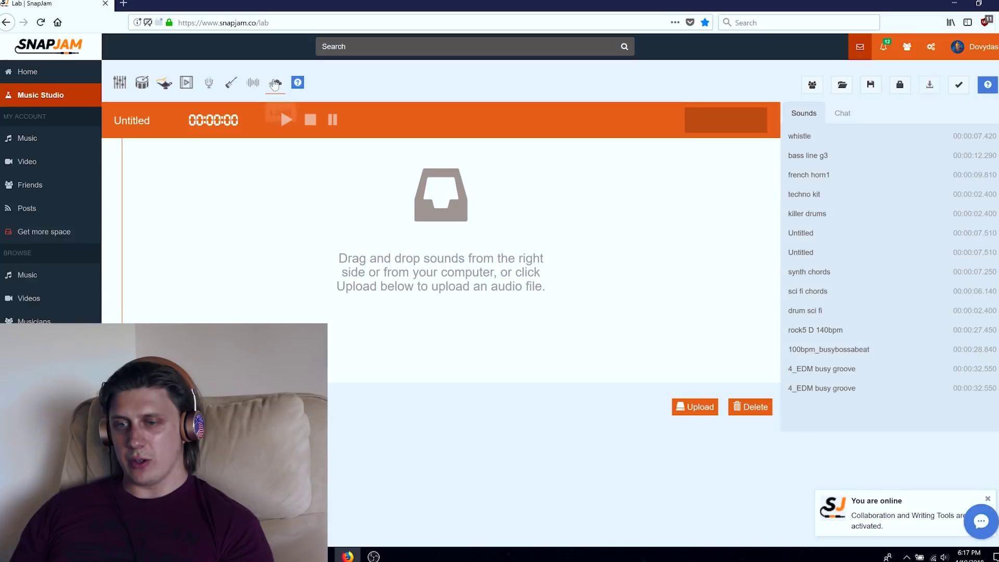
Add a ready-made sound from the studio's online library to the empty mixer and play it
click(275, 86)
click(284, 127)
click(675, 250)
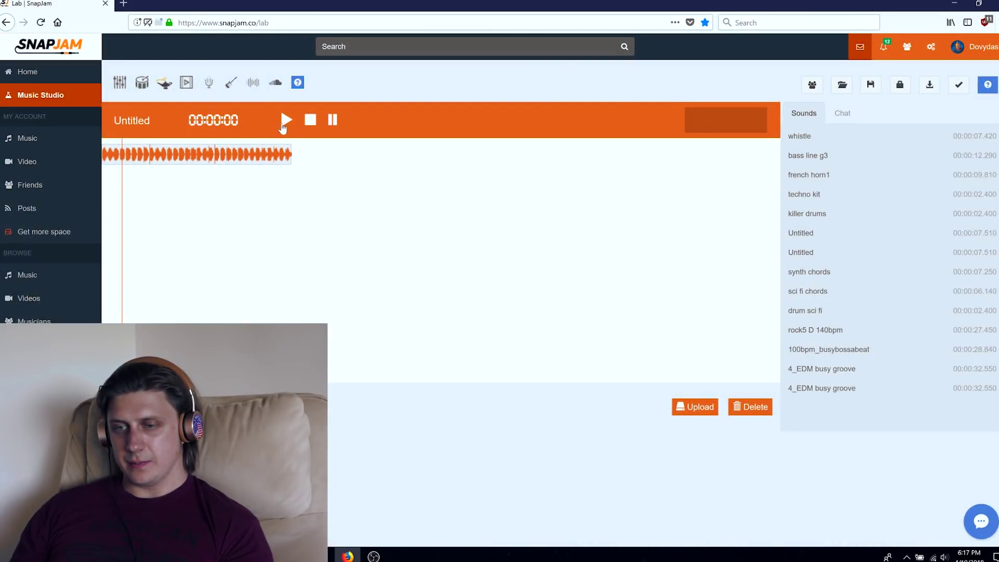
Play the sound in the mixer, replace it with a loop from the drum loops and play that one
click(285, 121)
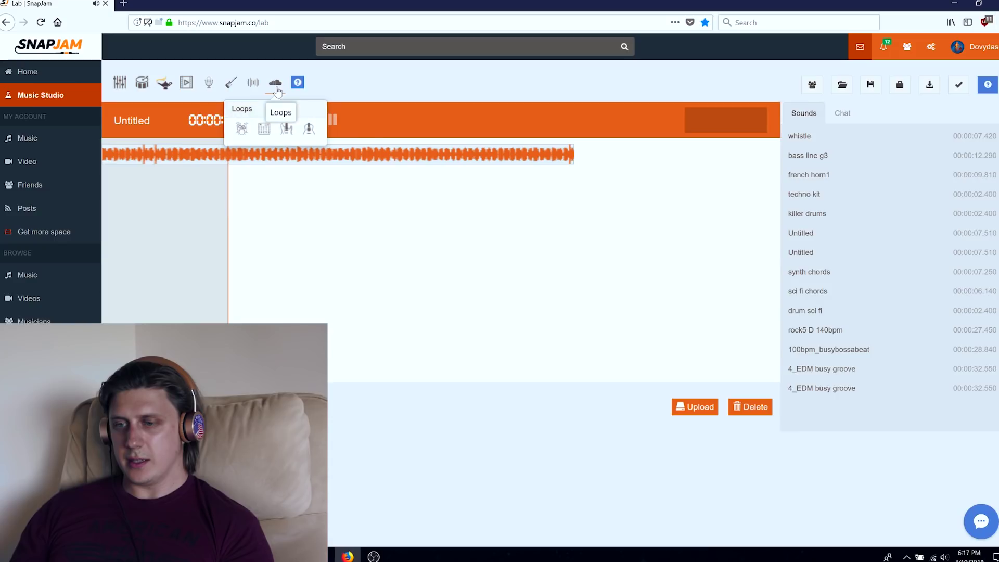
click(241, 127)
click(672, 233)
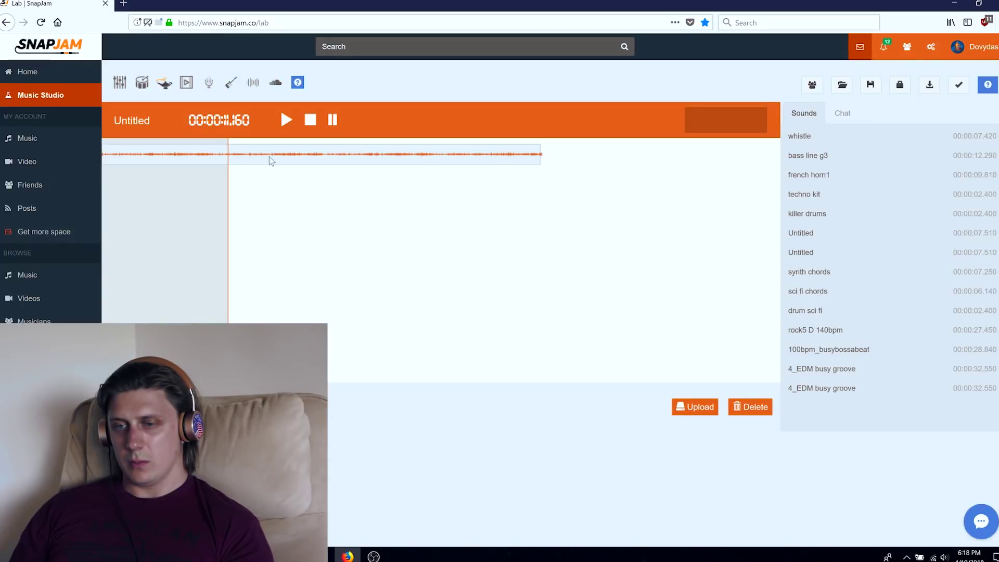
click(287, 120)
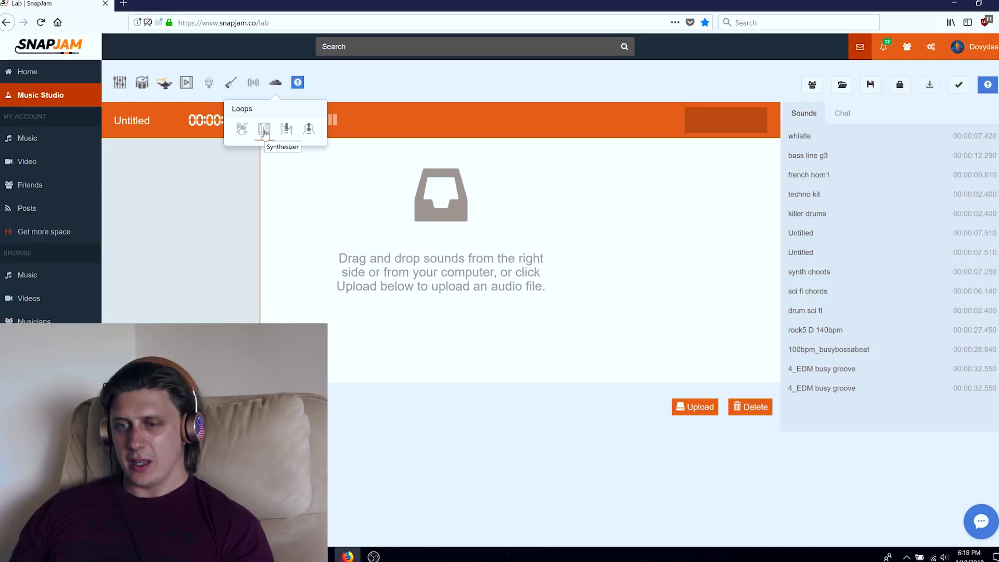
Add a loop from the synthesizer loops to the empty mixer, play it for about 10 seconds and stop playback
click(264, 130)
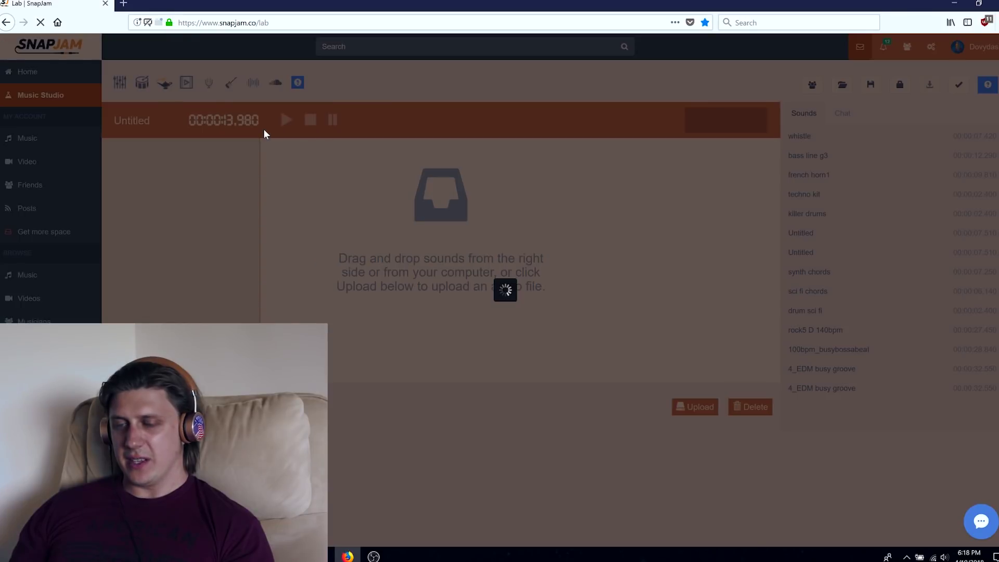
click(287, 120)
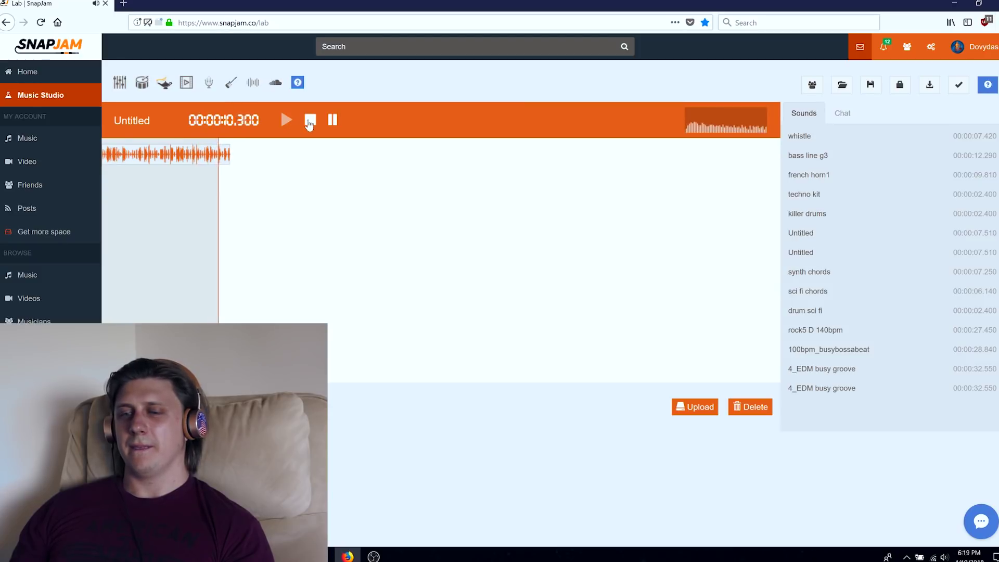
click(311, 121)
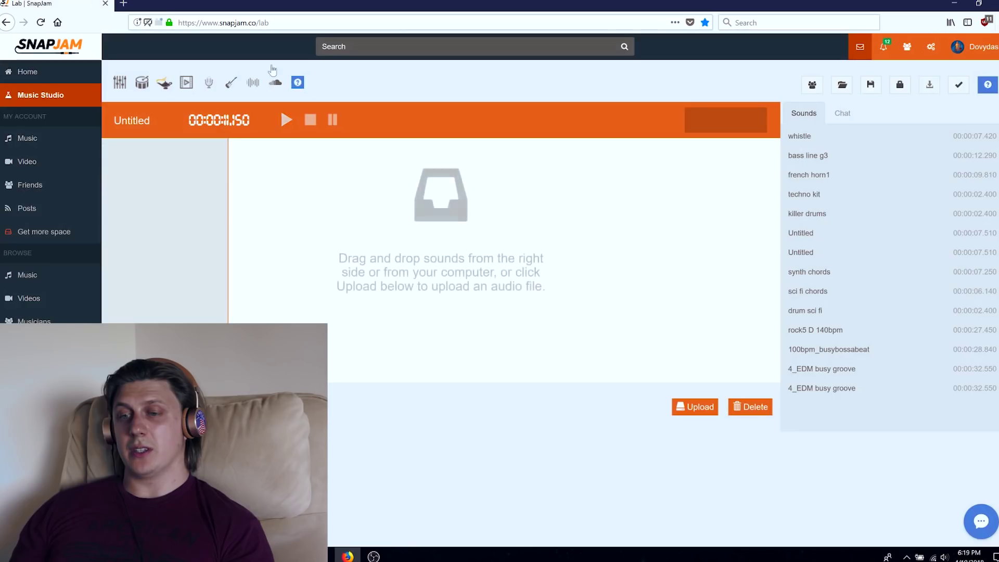
Play the loop in the mixer, replace it with the DarkAmbition bass loop and play that one
click(286, 120)
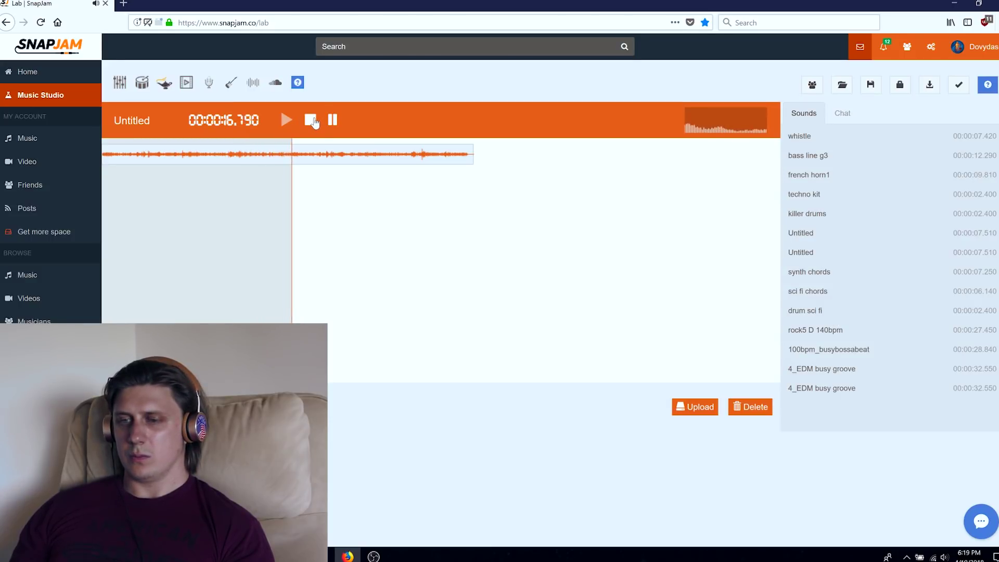
click(286, 130)
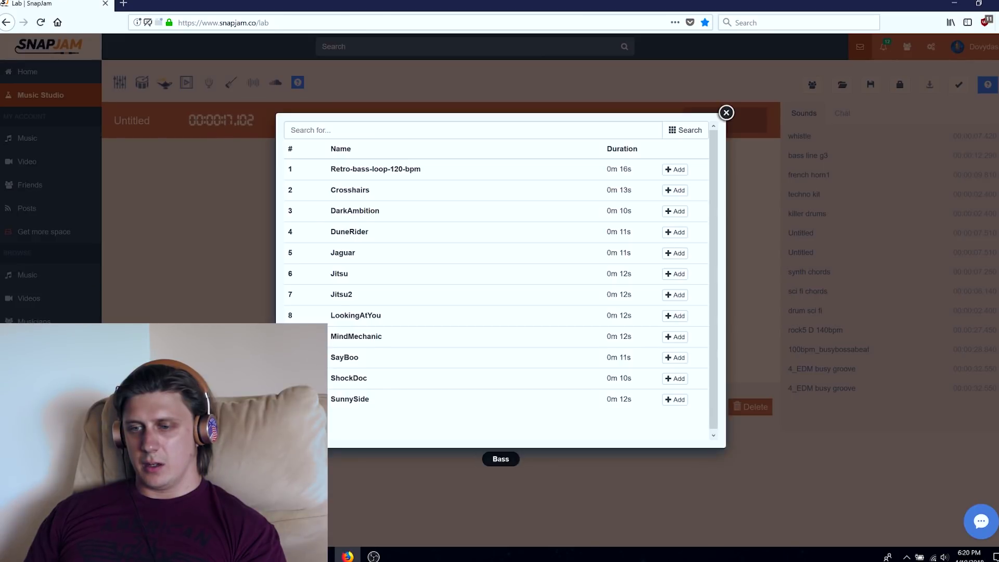
click(670, 213)
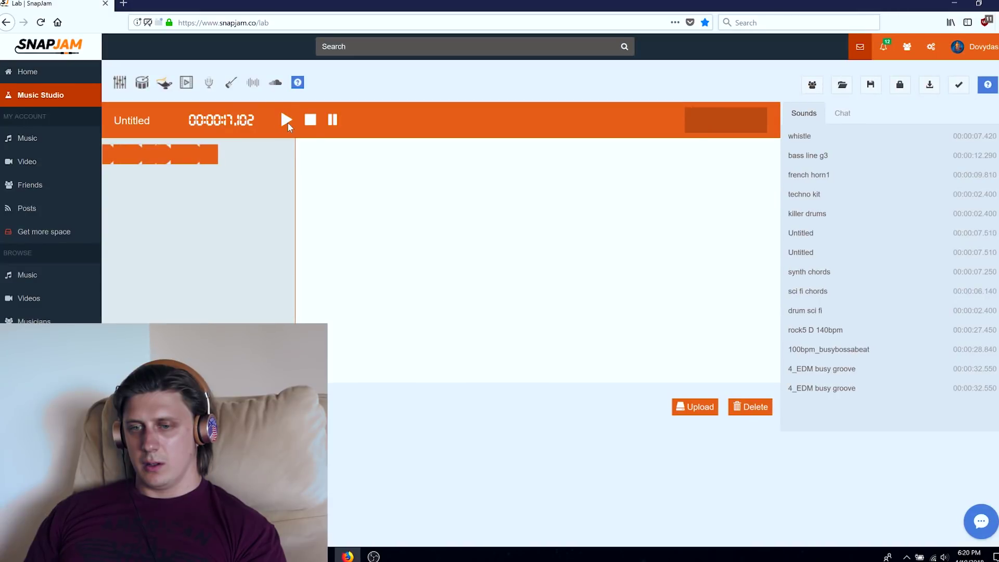
click(287, 121)
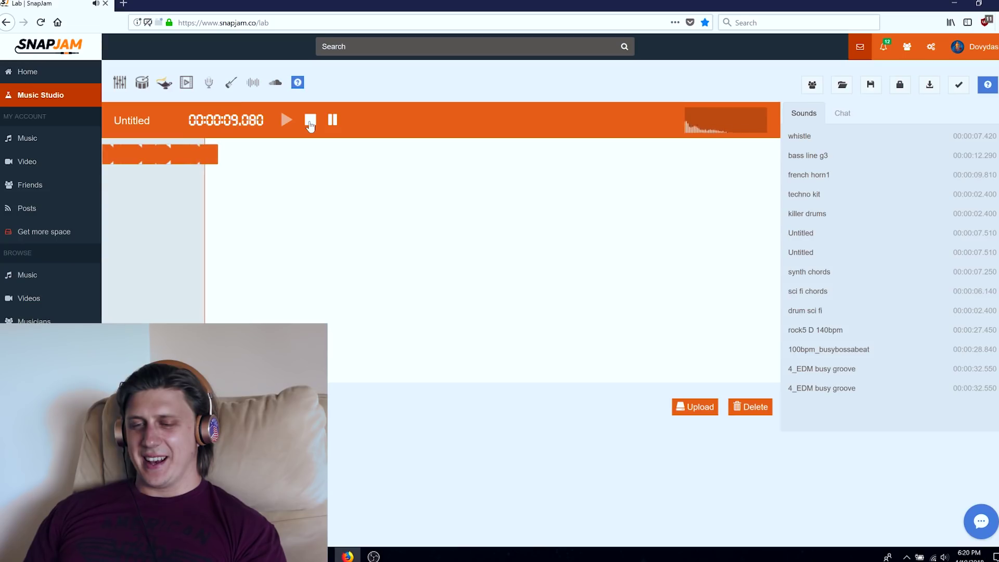
click(311, 121)
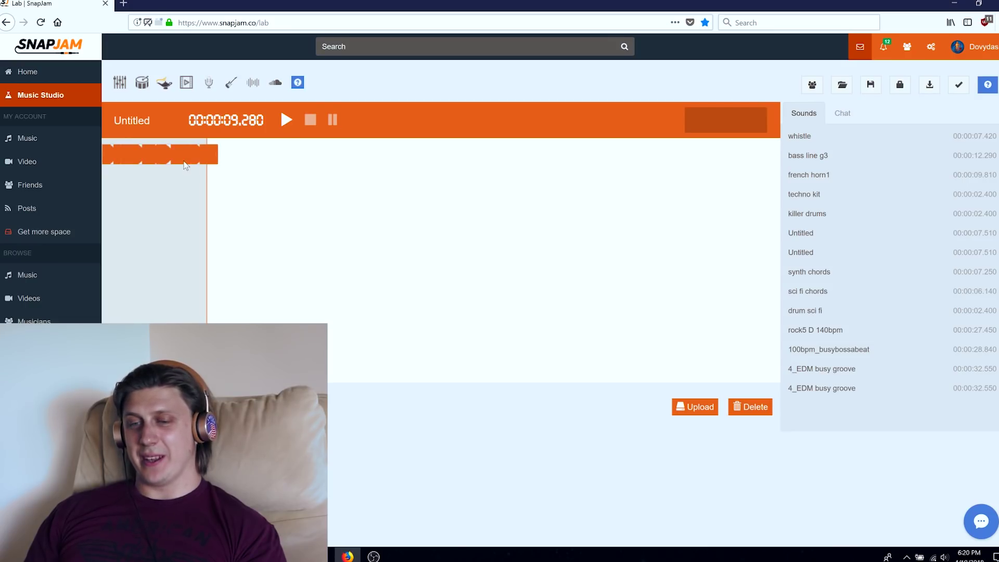
Delete the DarkAmbition loop from the mixer
click(184, 163)
key(Delete)
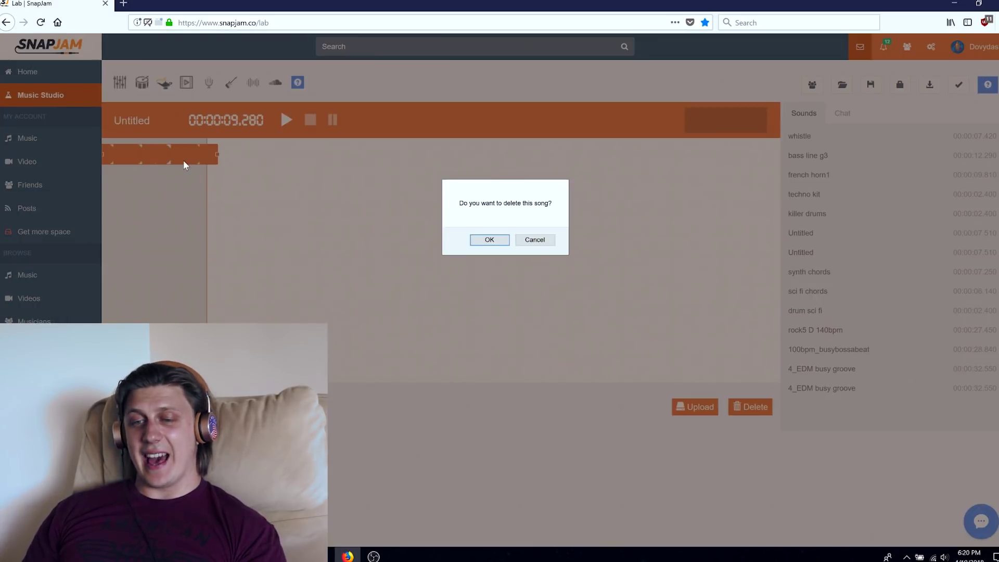
click(489, 240)
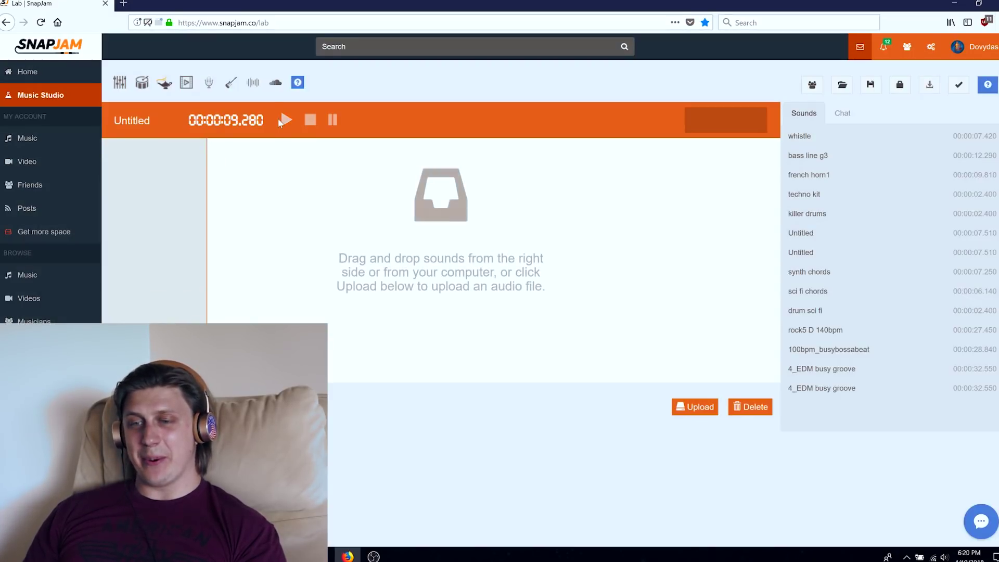
Add another ready-made loop about 11 seconds long to the empty mixer, play it and stop playback
click(274, 83)
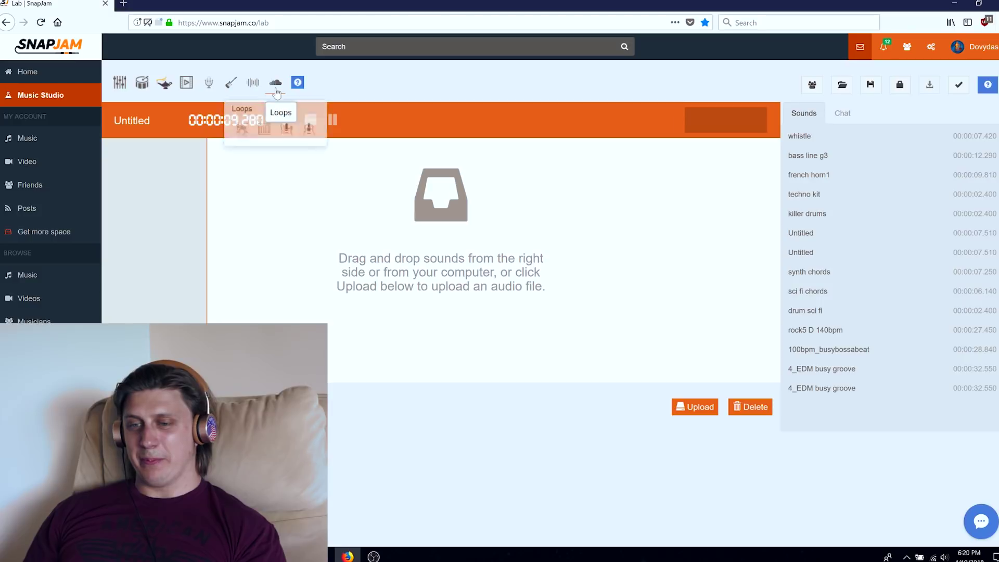
drag(260, 127, 437, 147)
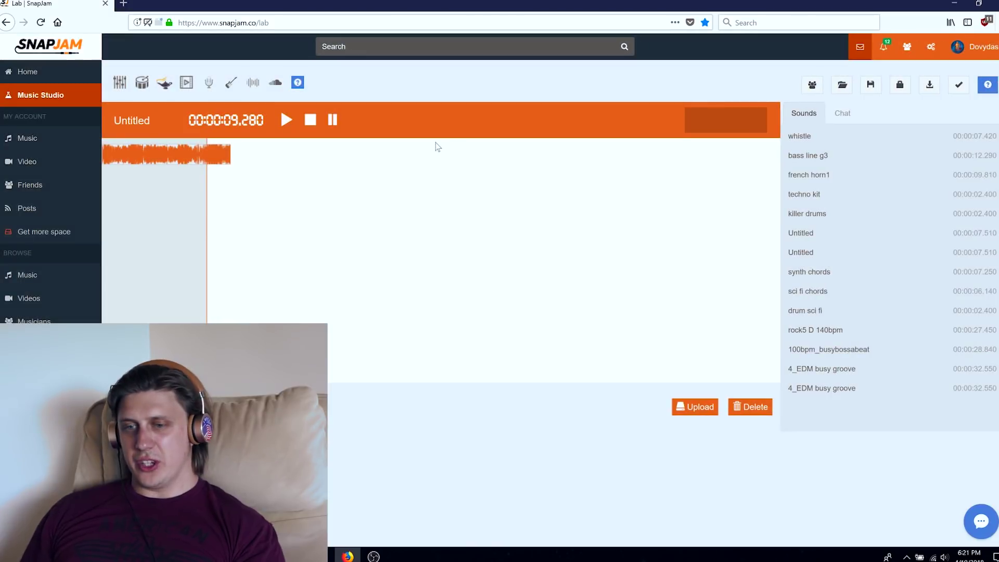
click(287, 121)
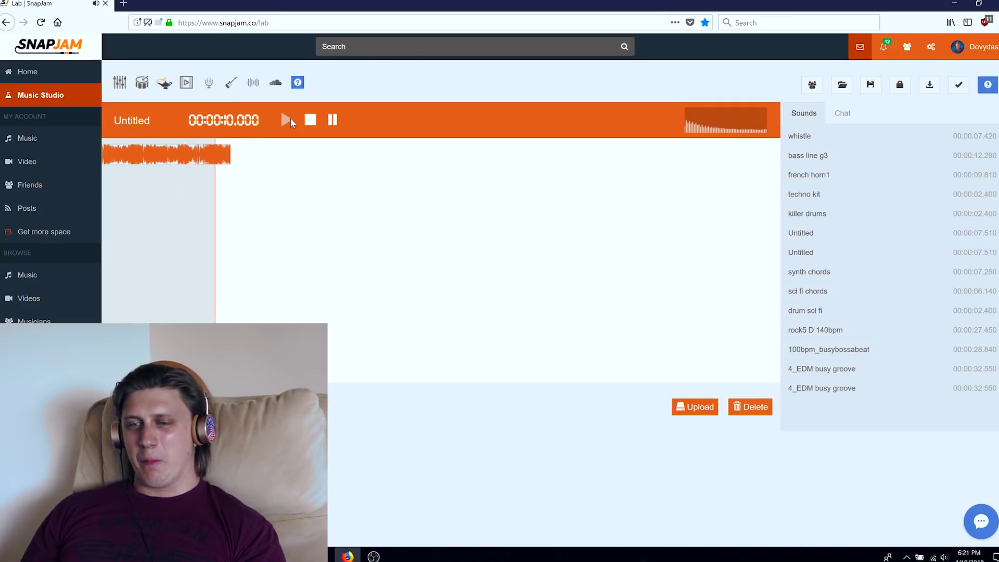
click(310, 122)
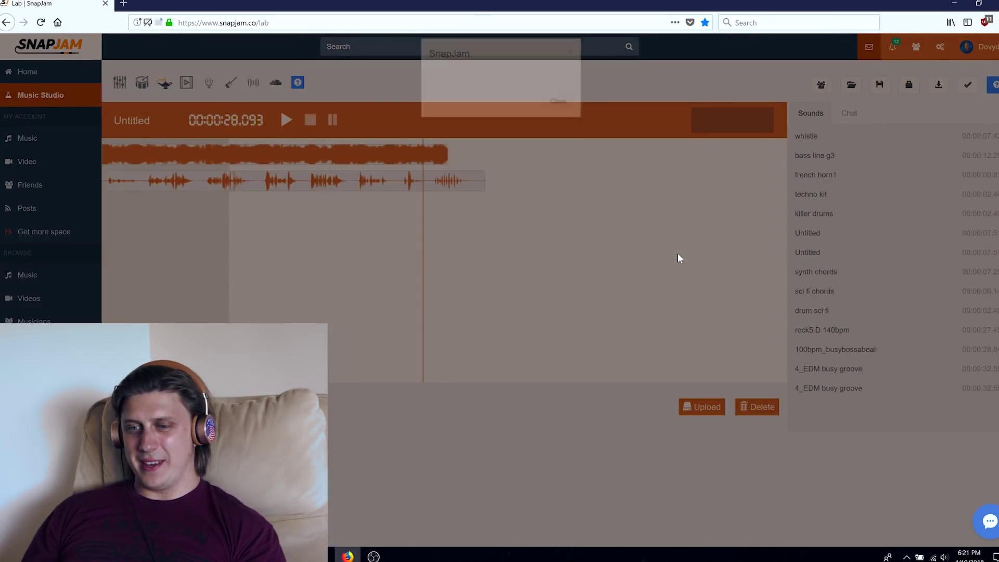
Play the two layered tracks in the mixer together
click(284, 122)
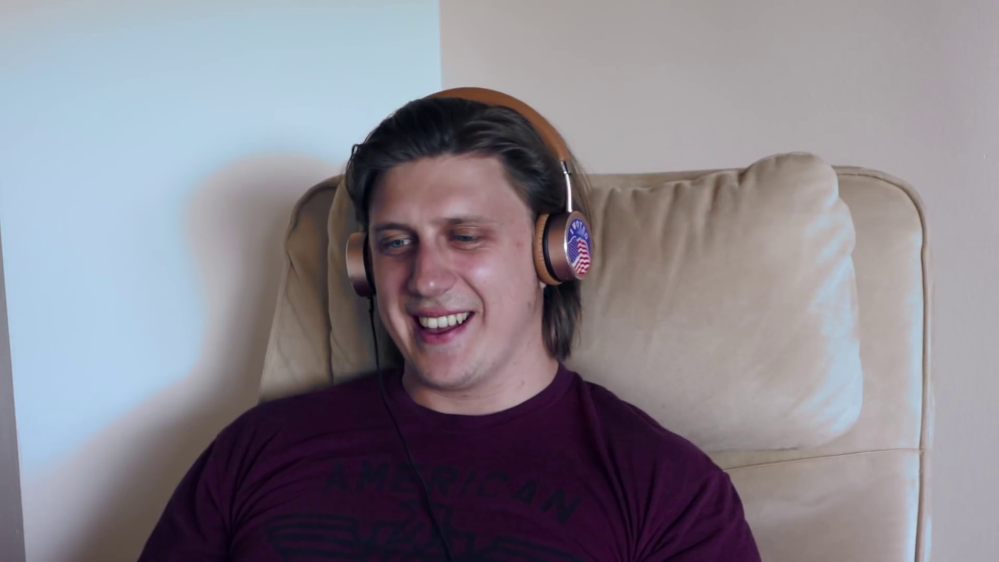